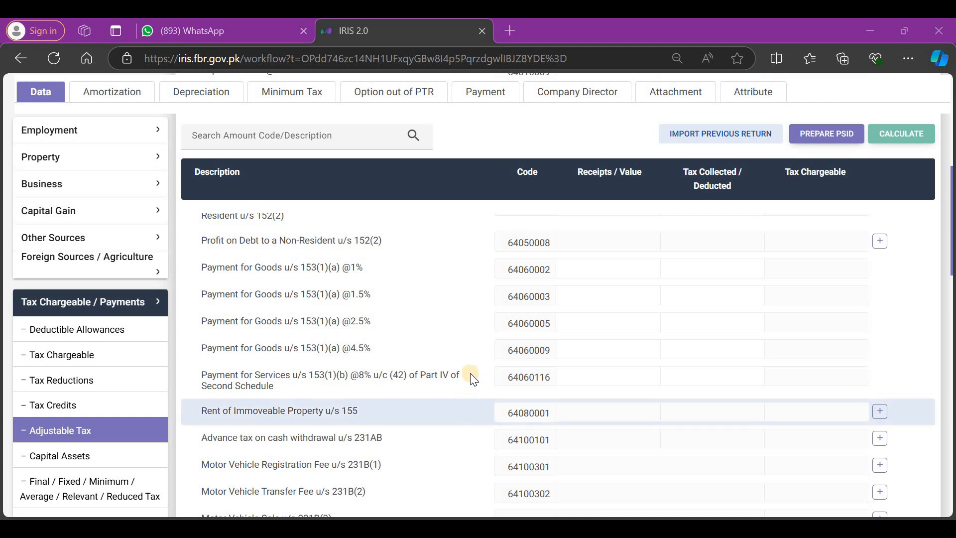
{"action": "scroll", "coordinate": [470, 373], "scroll_direction": "up", "scroll_amount": 3}
{"action": "scroll", "coordinate": [471, 375], "scroll_direction": "down", "scroll_amount": 6}
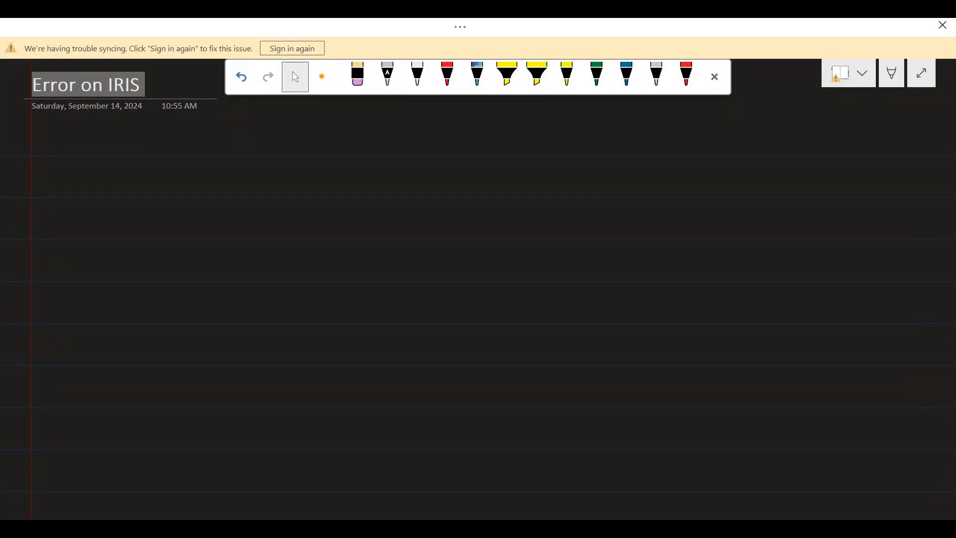
Handwrite the heading "T.R 2024" in yellow ink on the note page and underline it
{"action": "left_click", "coordinate": [566, 75]}
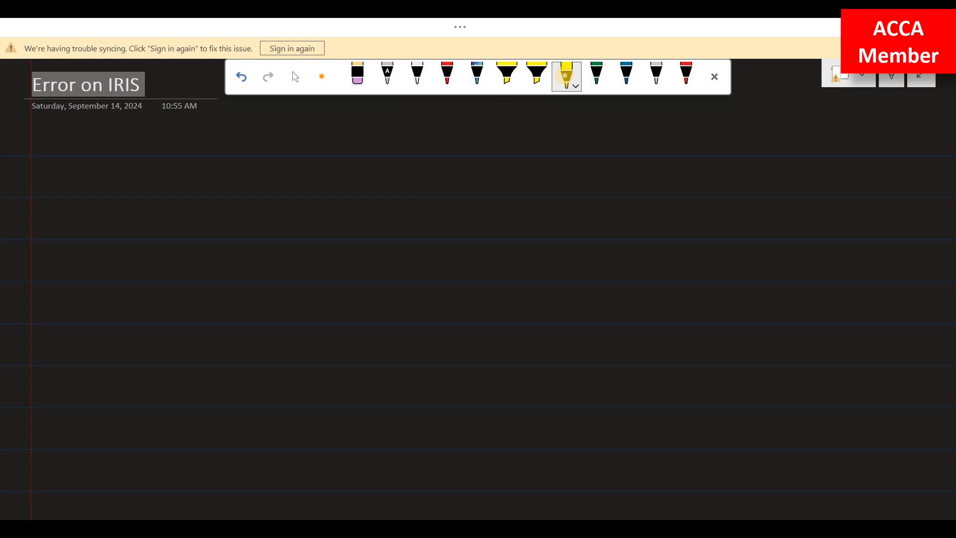
{"action": "mouse_move", "coordinate": [491, 164]}
{"action": "left_mouse_down"}
{"action": "mouse_move", "coordinate": [485, 194]}
{"action": "mouse_move", "coordinate": [500, 159]}
{"action": "mouse_move", "coordinate": [522, 186]}
{"action": "mouse_move", "coordinate": [593, 183]}
{"action": "mouse_move", "coordinate": [601, 169]}
{"action": "left_mouse_up"}
{"action": "left_click", "coordinate": [502, 180]}
{"action": "left_click_drag", "start_coordinate": [614, 166], "coordinate": [628, 182]}
{"action": "left_click_drag", "start_coordinate": [631, 161], "coordinate": [648, 178]}
{"action": "left_click_drag", "start_coordinate": [480, 209], "coordinate": [685, 191]}
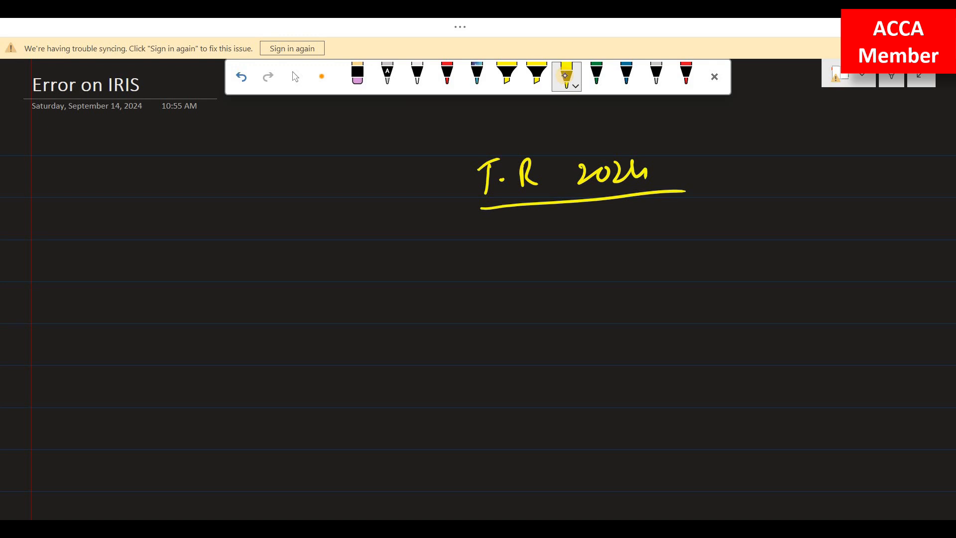
Handwrite "MIS" between two yellow arrows below the heading, followed by an underlined red tick and a red cross
{"action": "left_click_drag", "start_coordinate": [467, 252], "coordinate": [511, 251]}
{"action": "mouse_move", "coordinate": [496, 245]}
{"action": "left_mouse_down"}
{"action": "mouse_move", "coordinate": [503, 270]}
{"action": "mouse_move", "coordinate": [548, 244]}
{"action": "mouse_move", "coordinate": [573, 246]}
{"action": "mouse_move", "coordinate": [578, 270]}
{"action": "mouse_move", "coordinate": [591, 242]}
{"action": "mouse_move", "coordinate": [587, 270]}
{"action": "mouse_move", "coordinate": [686, 253]}
{"action": "mouse_move", "coordinate": [679, 272]}
{"action": "left_mouse_up"}
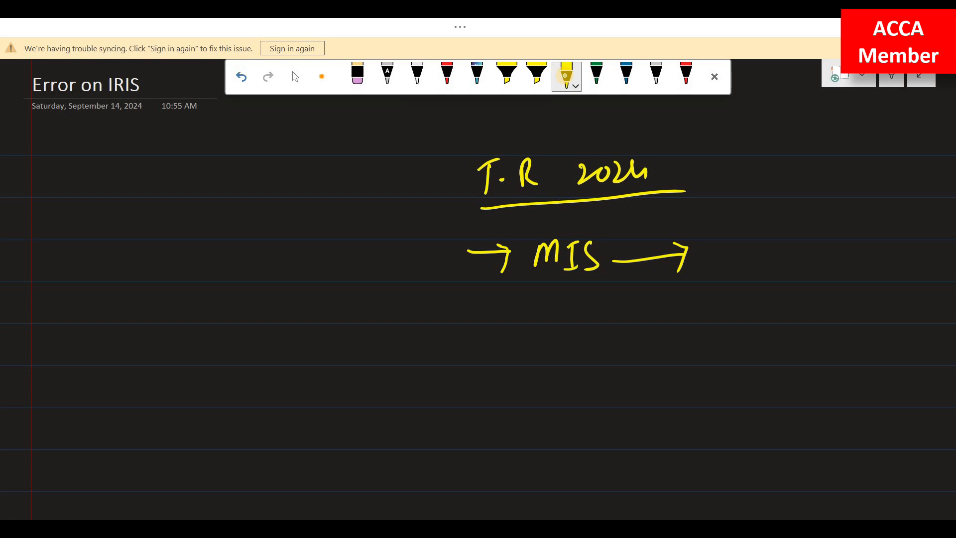
{"action": "left_click", "coordinate": [686, 74]}
{"action": "mouse_move", "coordinate": [717, 246]}
{"action": "left_mouse_down"}
{"action": "mouse_move", "coordinate": [765, 229]}
{"action": "mouse_move", "coordinate": [803, 247]}
{"action": "mouse_move", "coordinate": [795, 261]}
{"action": "left_mouse_up"}
{"action": "left_click_drag", "start_coordinate": [796, 236], "coordinate": [813, 254]}
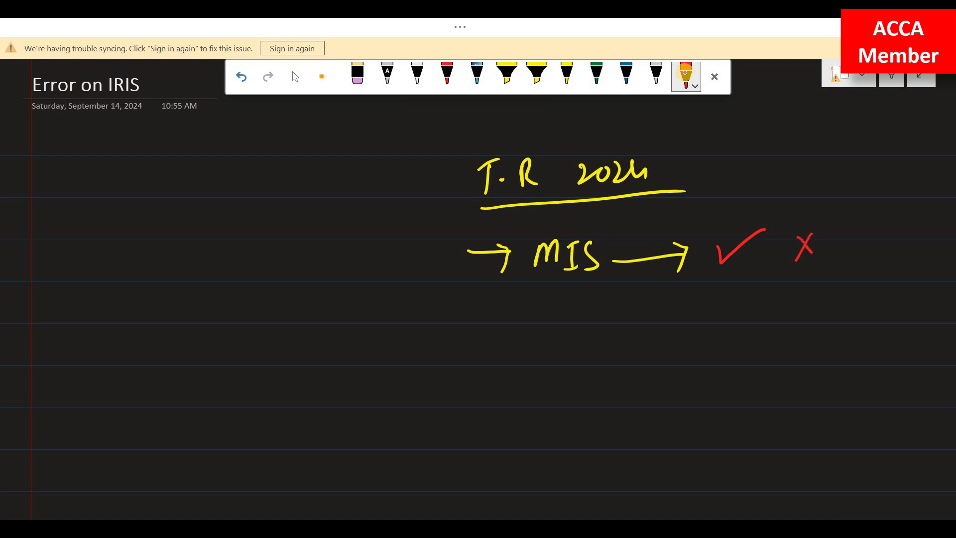
{"action": "left_click_drag", "start_coordinate": [715, 277], "coordinate": [778, 271]}
Circle MIS in red and handwrite an underlined "Return" after a red arrow on the line below
{"action": "mouse_move", "coordinate": [463, 334]}
{"action": "left_mouse_down"}
{"action": "mouse_move", "coordinate": [511, 330]}
{"action": "mouse_move", "coordinate": [504, 345]}
{"action": "left_mouse_up"}
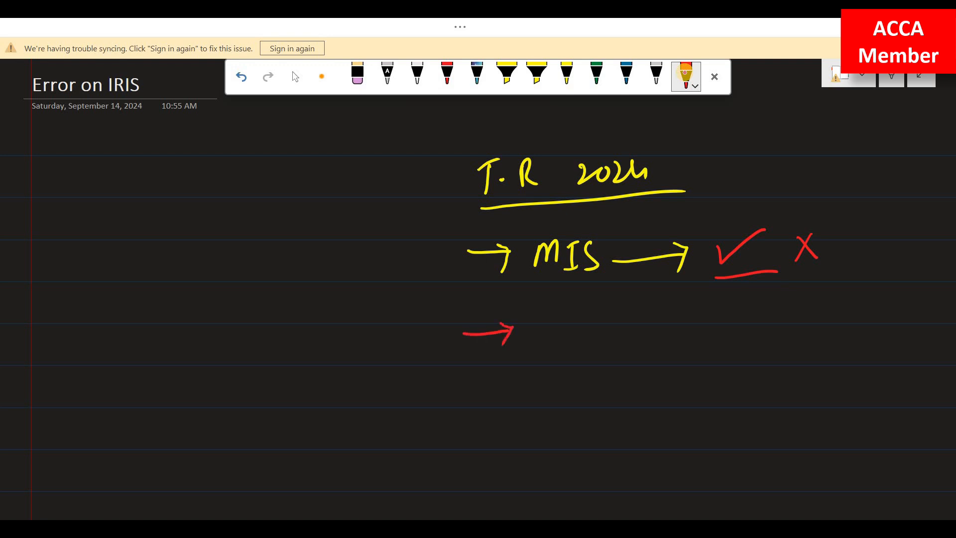
{"action": "mouse_move", "coordinate": [578, 215]}
{"action": "left_mouse_down"}
{"action": "mouse_move", "coordinate": [560, 283]}
{"action": "mouse_move", "coordinate": [573, 229]}
{"action": "left_mouse_up"}
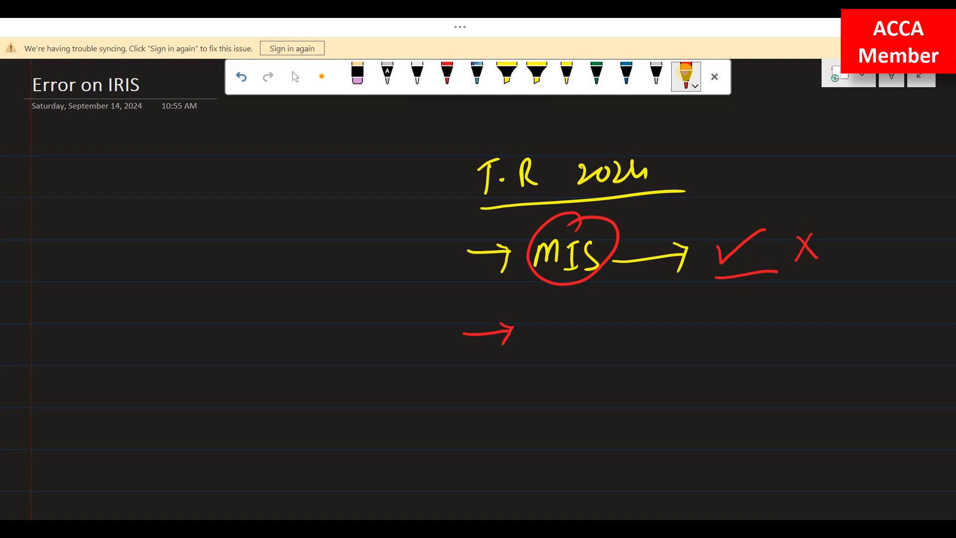
{"action": "mouse_move", "coordinate": [557, 318]}
{"action": "left_mouse_down"}
{"action": "mouse_move", "coordinate": [595, 340]}
{"action": "mouse_move", "coordinate": [626, 311]}
{"action": "mouse_move", "coordinate": [644, 337]}
{"action": "left_mouse_up"}
{"action": "left_click_drag", "start_coordinate": [560, 353], "coordinate": [647, 344]}
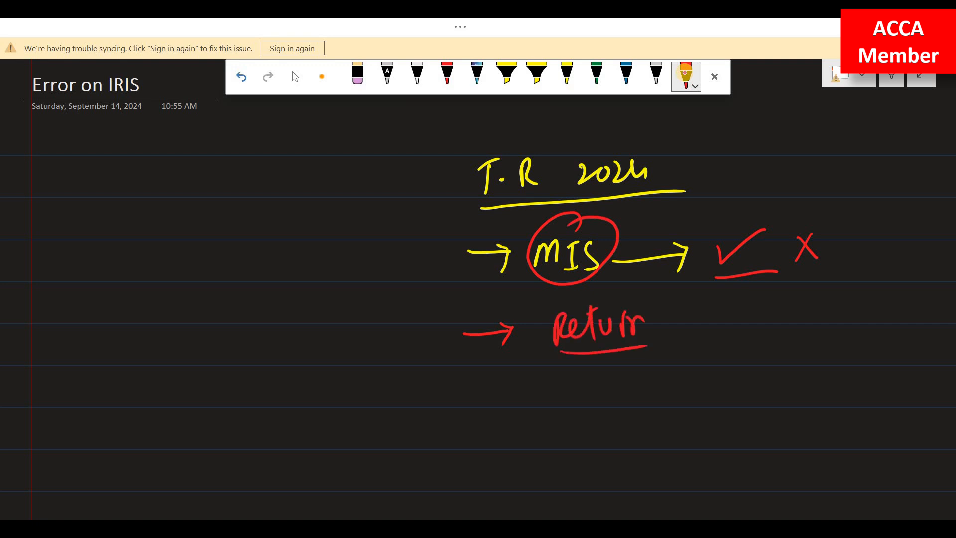
Draw red connecting and arrowhead marks linking the MIS and Return lines, and add a red tick beside MIS
{"action": "mouse_move", "coordinate": [855, 242]}
{"action": "left_mouse_down"}
{"action": "mouse_move", "coordinate": [868, 246]}
{"action": "mouse_move", "coordinate": [848, 273]}
{"action": "left_mouse_up"}
{"action": "left_click_drag", "start_coordinate": [764, 314], "coordinate": [775, 338]}
{"action": "mouse_move", "coordinate": [875, 246]}
{"action": "left_mouse_down"}
{"action": "mouse_move", "coordinate": [829, 323]}
{"action": "mouse_move", "coordinate": [782, 365]}
{"action": "left_mouse_up"}
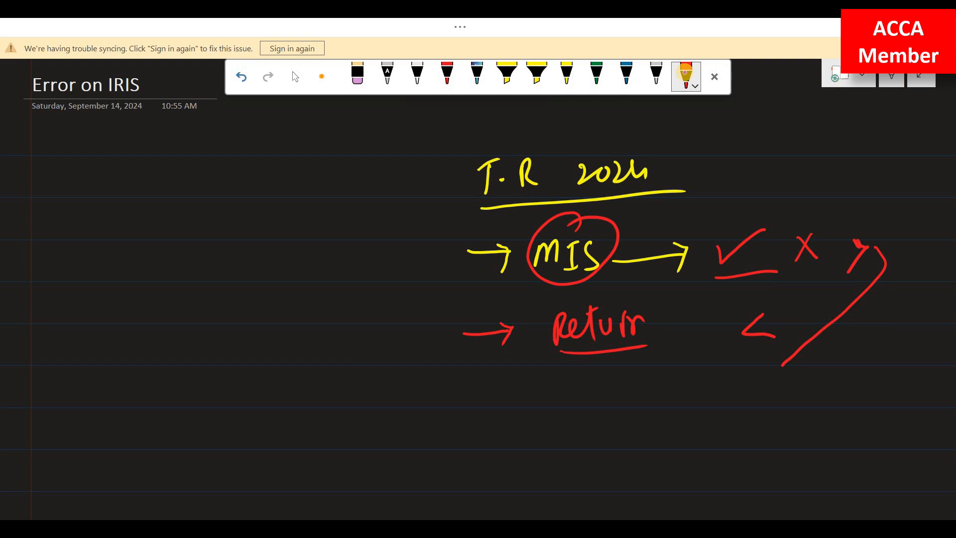
{"action": "left_click_drag", "start_coordinate": [672, 335], "coordinate": [675, 373]}
{"action": "left_click_drag", "start_coordinate": [882, 225], "coordinate": [893, 231]}
{"action": "left_click_drag", "start_coordinate": [617, 247], "coordinate": [694, 213]}
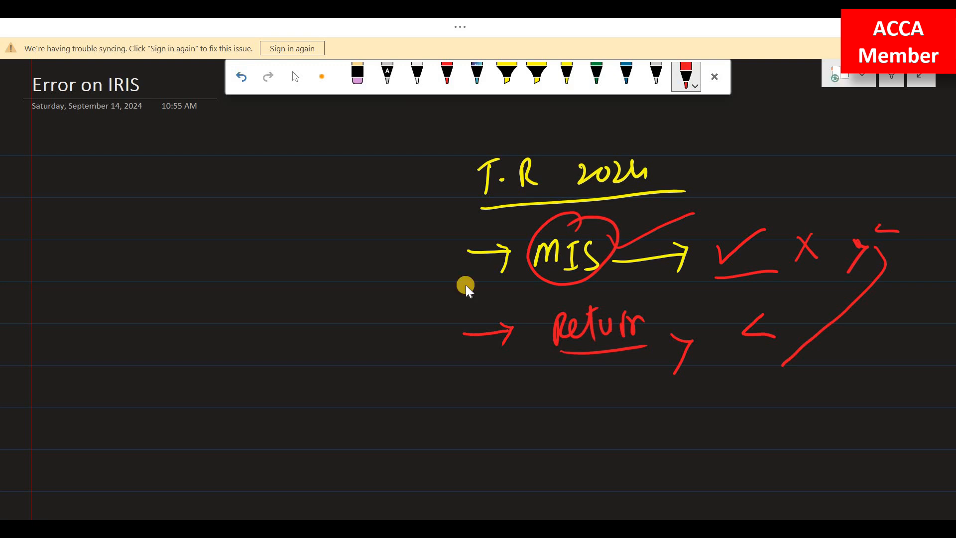
Switch to the IRIS browser window and open the MIS Information Center
{"action": "key", "text": "alt+Tab"}
{"action": "scroll", "coordinate": [687, 213], "scroll_direction": "up", "scroll_amount": 8}
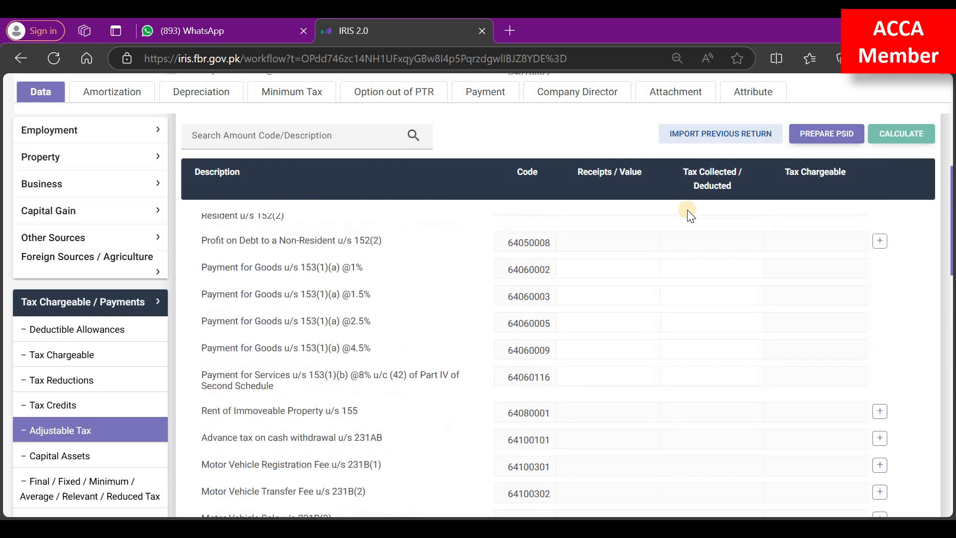
{"action": "scroll", "coordinate": [916, 191], "scroll_direction": "up", "scroll_amount": 1}
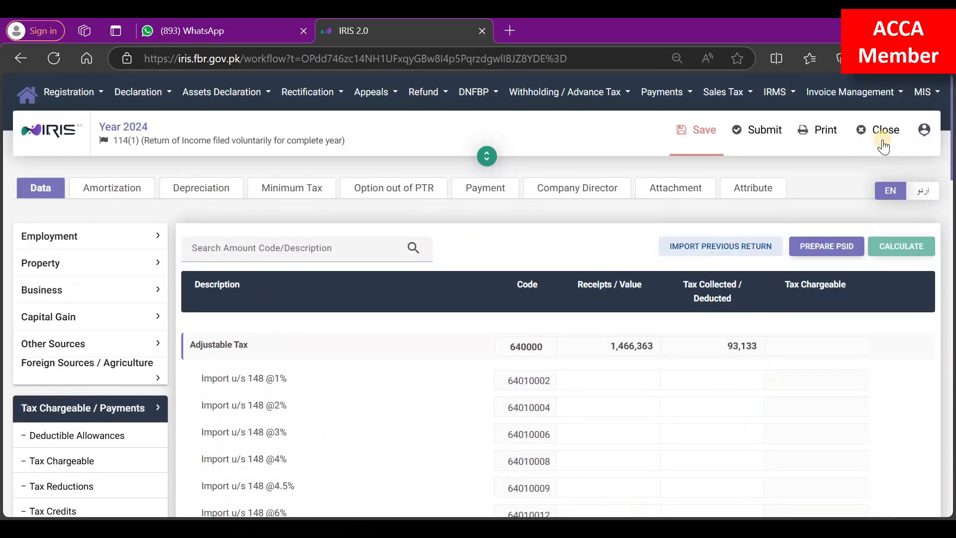
{"action": "left_click", "coordinate": [921, 95]}
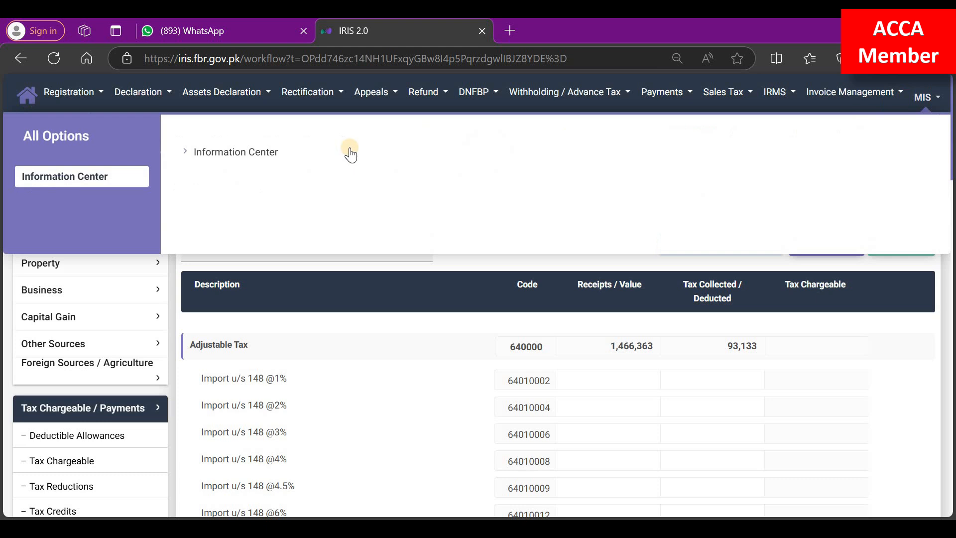
{"action": "left_click", "coordinate": [222, 149]}
{"action": "left_click", "coordinate": [550, 137]}
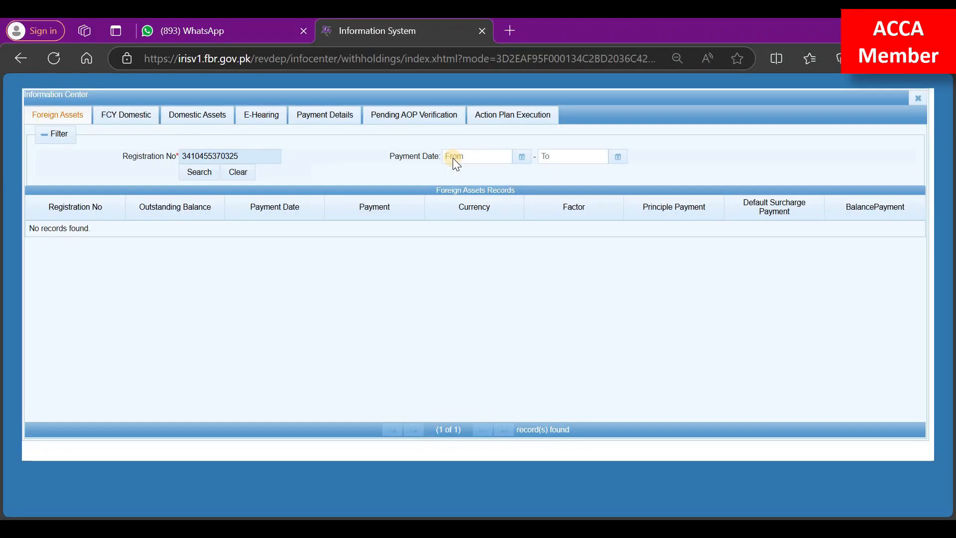
Search all records in Payment Details without extra filters and export the results to Excel
{"action": "left_click", "coordinate": [307, 115]}
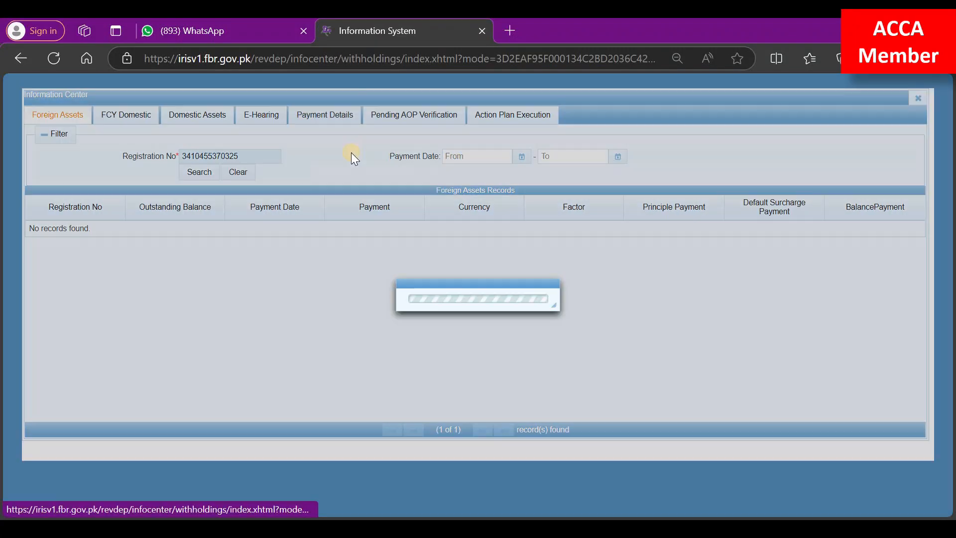
{"action": "left_click", "coordinate": [628, 258]}
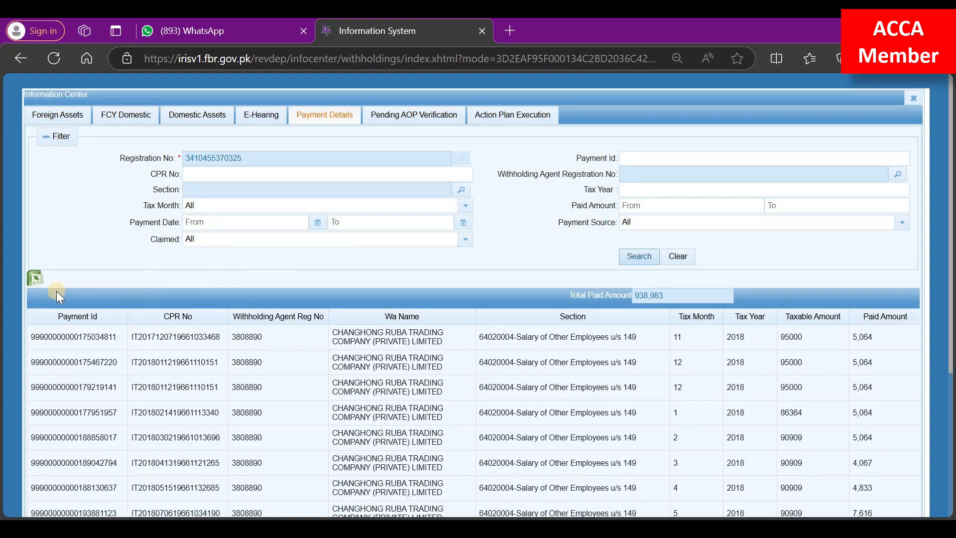
{"action": "scroll", "coordinate": [390, 400], "scroll_direction": "down", "scroll_amount": 4}
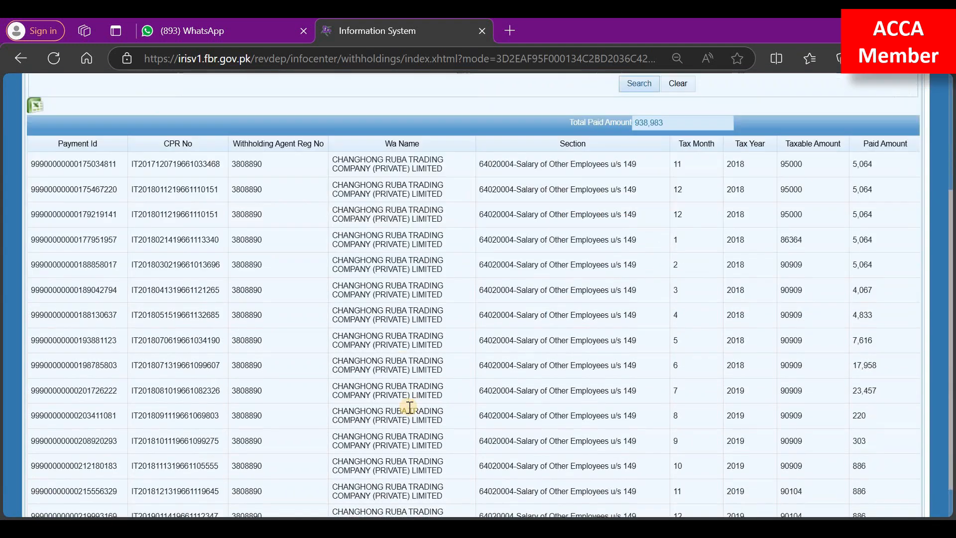
{"action": "scroll", "coordinate": [390, 401], "scroll_direction": "up", "scroll_amount": 4}
{"action": "left_click", "coordinate": [37, 278]}
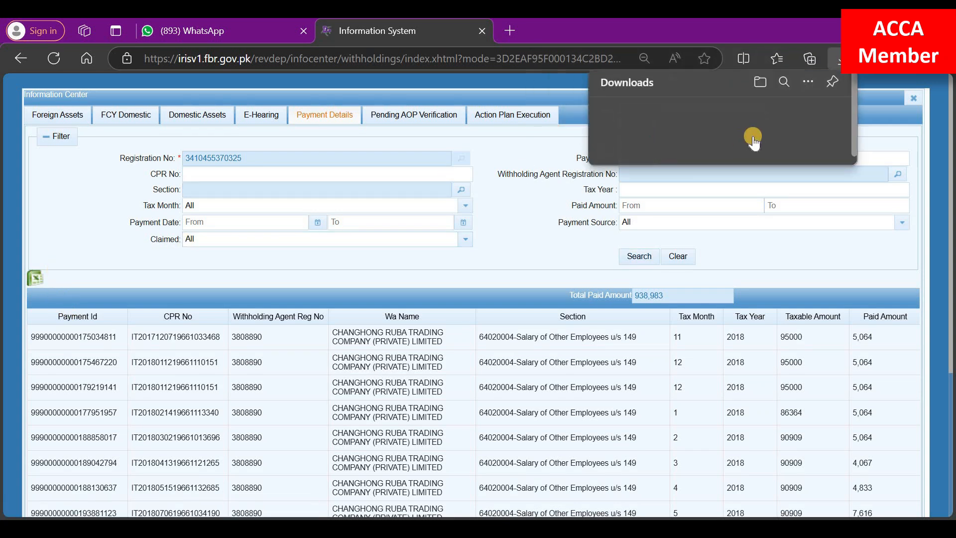
{"action": "left_click", "coordinate": [792, 115]}
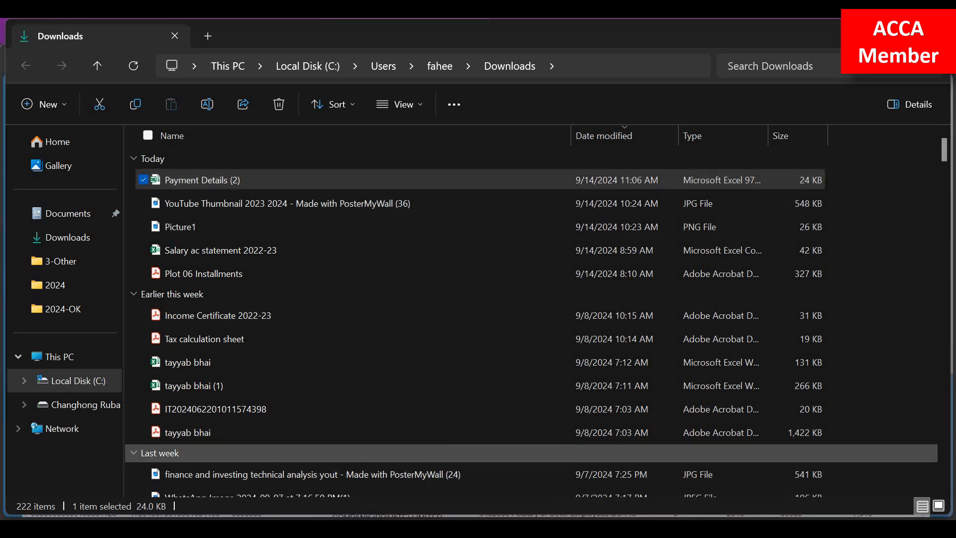
Switch to Excel and bring up the Payment Details (2) workbook in a maximized window
{"action": "mouse_move", "coordinate": [558, 526]}
{"action": "left_click", "coordinate": [476, 463]}
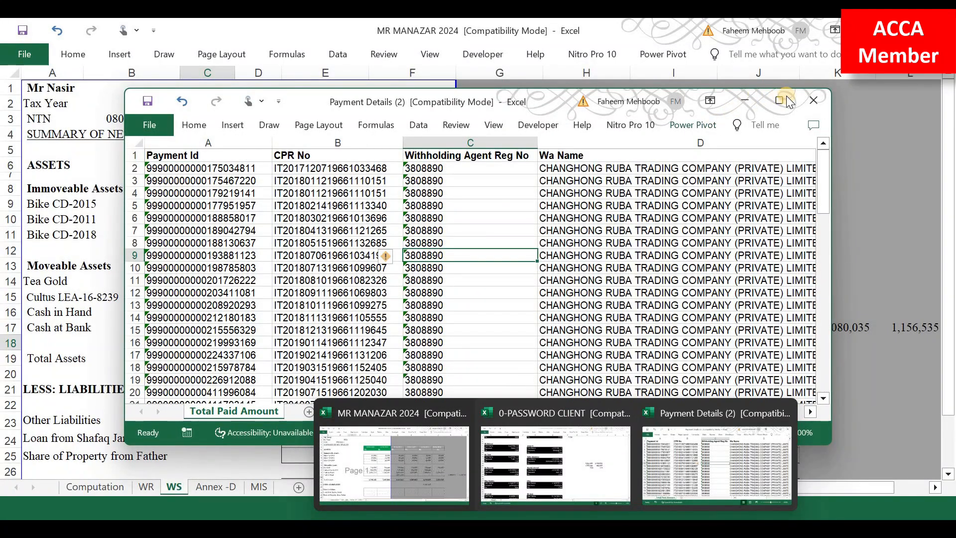
{"action": "left_click", "coordinate": [787, 98]}
{"action": "left_click", "coordinate": [417, 260]}
{"action": "key", "text": "alt+Tab"}
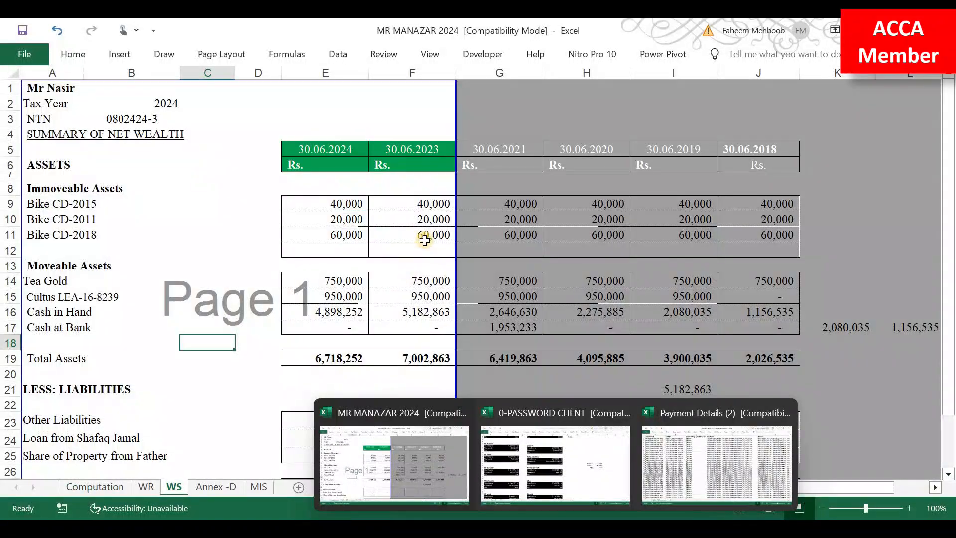
{"action": "key", "text": "alt+Tab"}
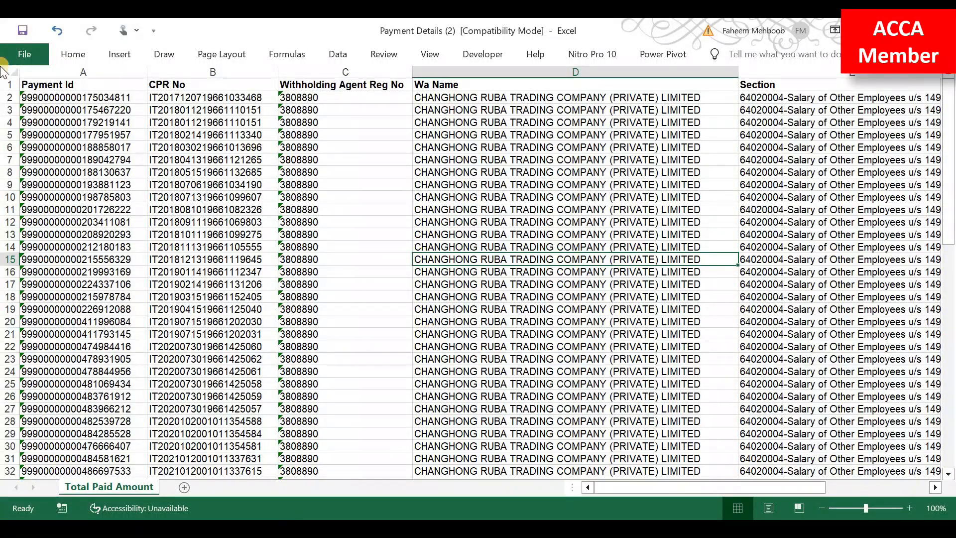
Reduce the font of the whole payment sheet by two sizes and hide the gridlines
{"action": "left_click", "coordinate": [9, 74]}
{"action": "left_click", "coordinate": [73, 53]}
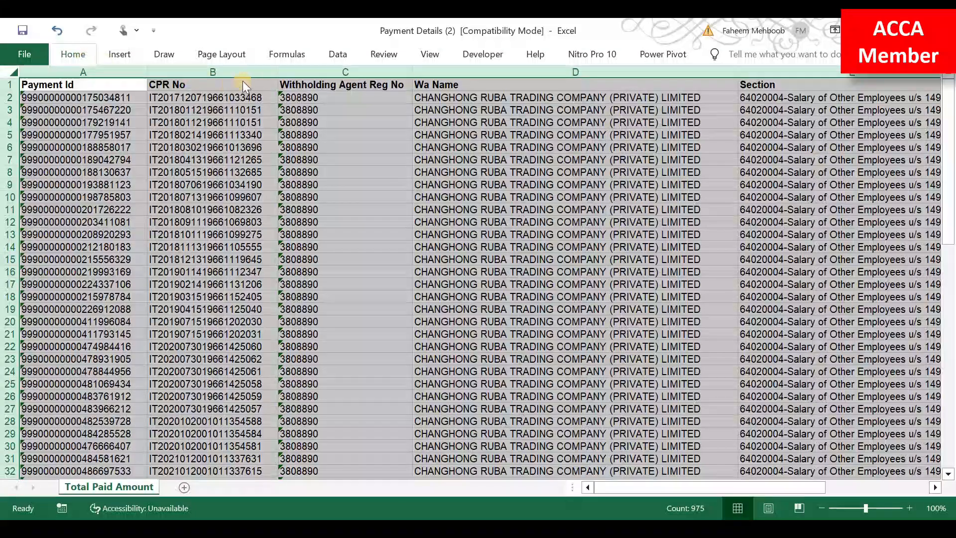
{"action": "left_click", "coordinate": [226, 82]}
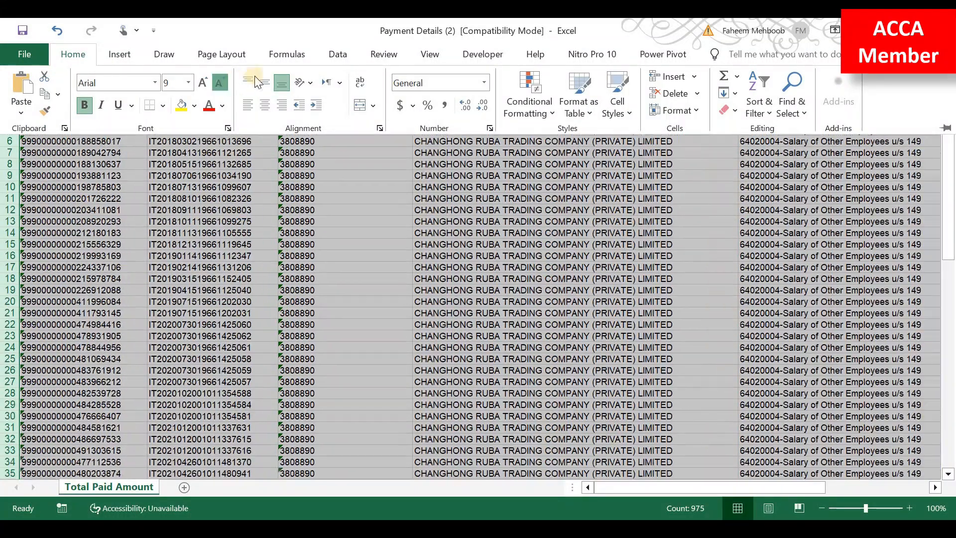
{"action": "left_click", "coordinate": [225, 82]}
{"action": "left_click", "coordinate": [429, 54]}
{"action": "left_click", "coordinate": [209, 94]}
{"action": "left_click", "coordinate": [408, 157]}
Add filters to the header row and insert a blank row above it
{"action": "left_click", "coordinate": [438, 86]}
{"action": "key", "text": "shift+space"}
{"action": "key", "text": "ctrl+shift+l"}
{"action": "key", "text": "ctrl+shift+plus"}
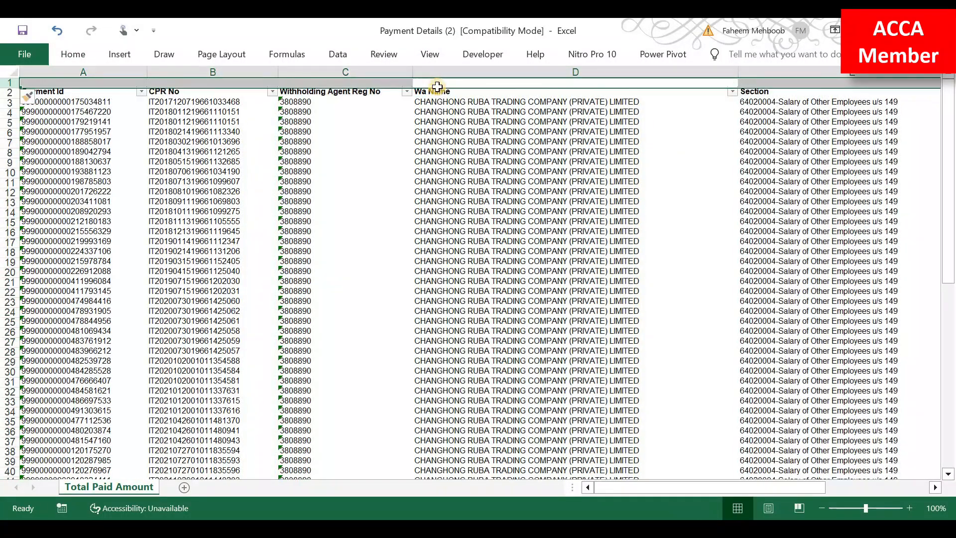
Convert the text values in the Tax Year, Taxable Amount and Paid Amount columns to numbers
{"action": "key", "text": "Right"}
{"action": "key", "text": "Right"}
{"action": "key", "text": "Right"}
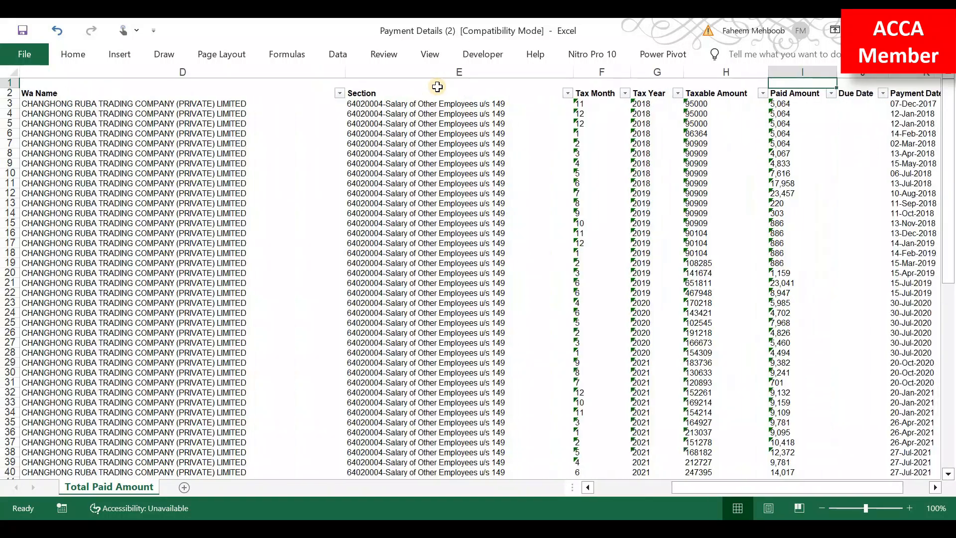
{"action": "key", "text": "Down"}
{"action": "key", "text": "Down"}
{"action": "key", "text": "shift+Right"}
{"action": "key", "text": "shift+Right"}
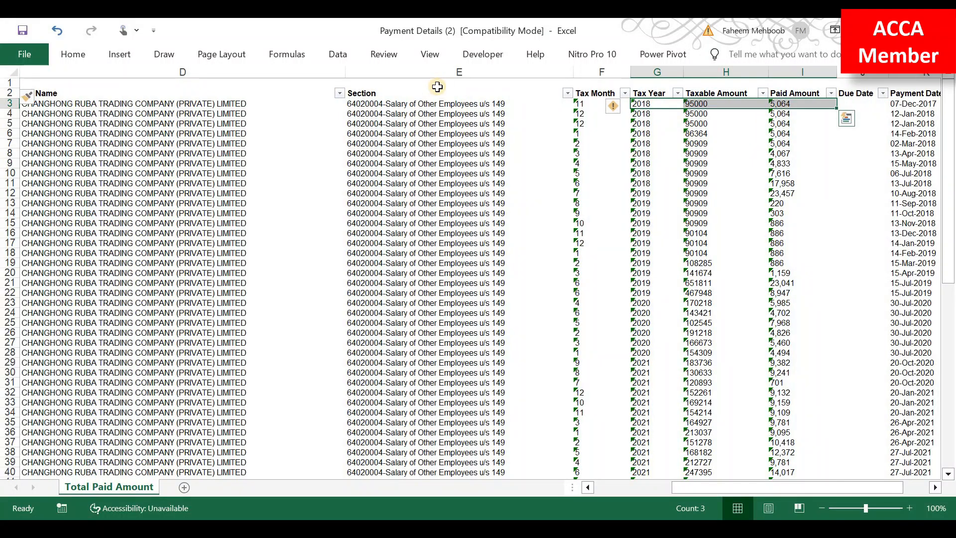
{"action": "key", "text": "ctrl+shift+Down"}
{"action": "left_click", "coordinate": [618, 87]}
{"action": "left_click", "coordinate": [693, 130]}
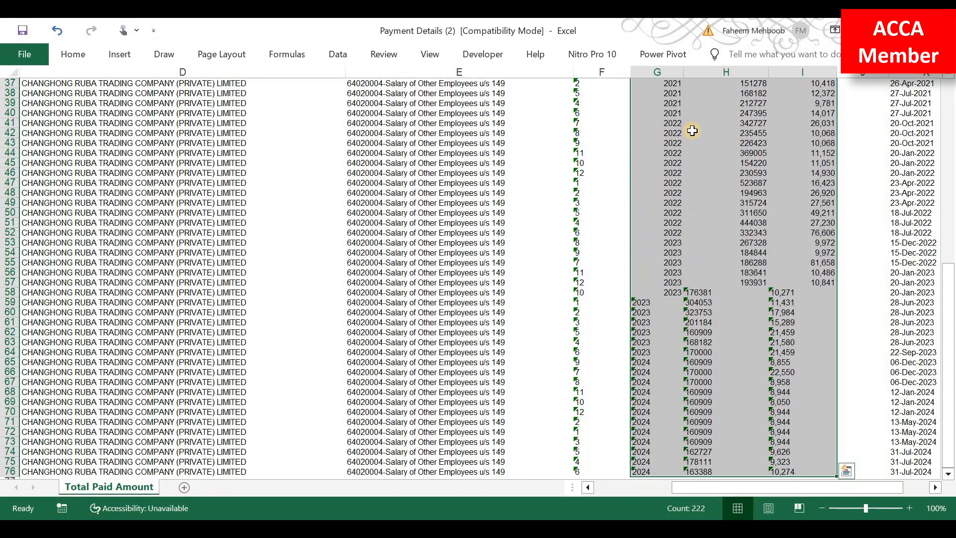
Enter a SUBTOTAL formula in H1 using function 109 over the Taxable Amount column
{"action": "key", "text": "Up"}
{"action": "key", "text": "Up"}
{"action": "key", "text": "Right"}
{"action": "key", "text": "Left"}
{"action": "key", "text": "Right"}
{"action": "type", "text": "=sub"}
{"action": "key", "text": "Tab"}
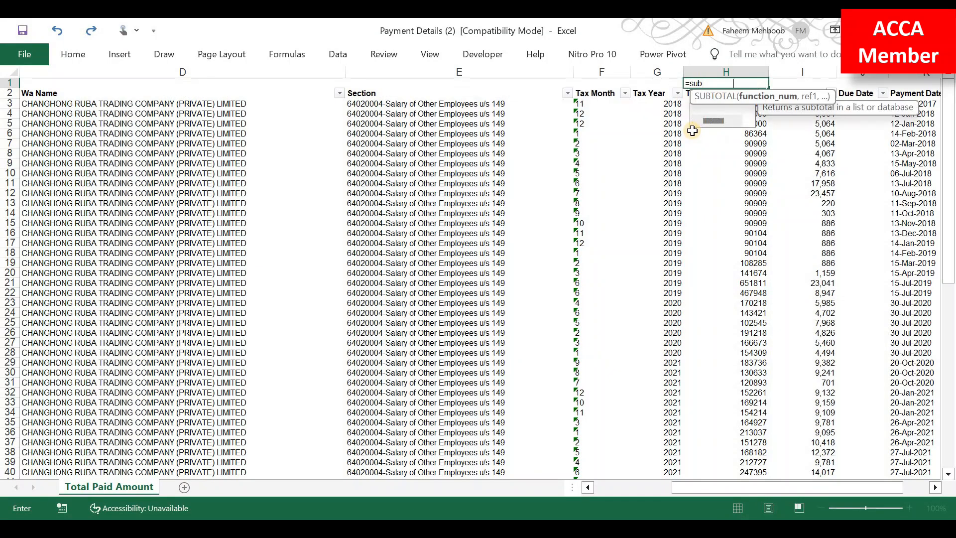
{"action": "type", "text": "109,"}
{"action": "key", "text": "Down"}
{"action": "key", "text": "ctrl+shift+Down"}
{"action": "key", "text": "ctrl+Return"}
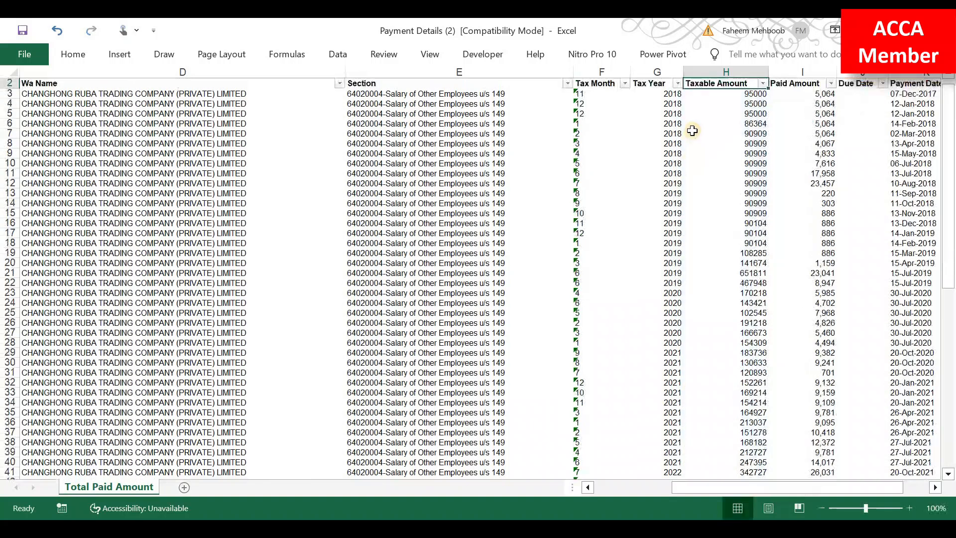
Copy the subtotal formula from H1 to I1 above Paid Amount
{"action": "key", "text": "ctrl+c"}
{"action": "key", "text": "shift+Right"}
{"action": "key", "text": "ctrl+v"}
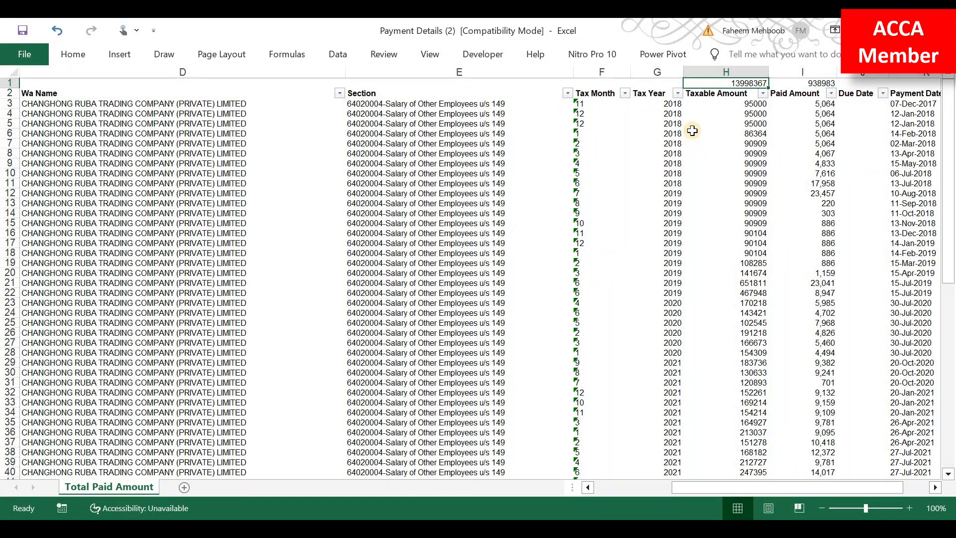
Format the two subtotals in row 1 with thousands separators, no decimals and font size 11
{"action": "left_click", "coordinate": [79, 54]}
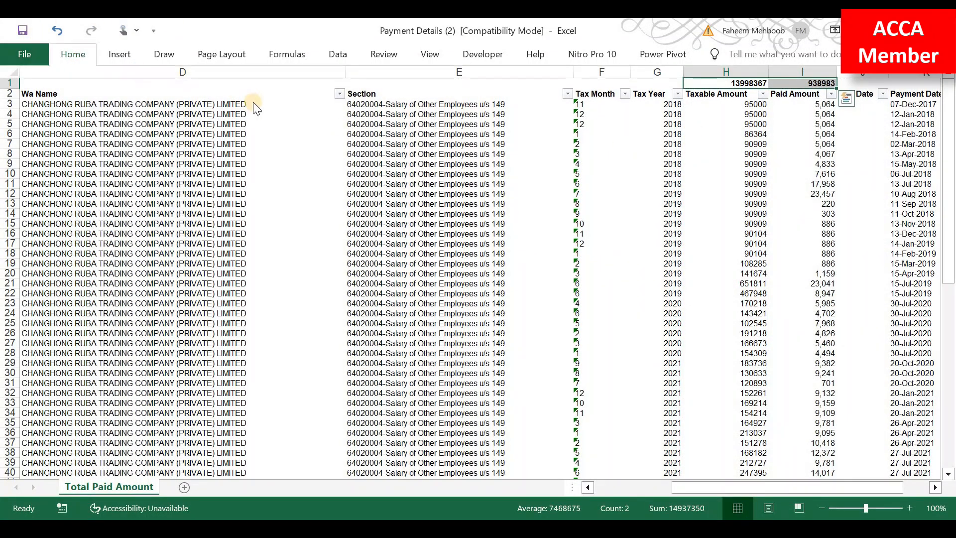
{"action": "left_click", "coordinate": [444, 104]}
{"action": "left_click", "coordinate": [482, 105]}
{"action": "left_click", "coordinate": [482, 105]}
{"action": "left_click", "coordinate": [203, 82]}
{"action": "left_click", "coordinate": [202, 83]}
{"action": "left_click", "coordinate": [202, 83]}
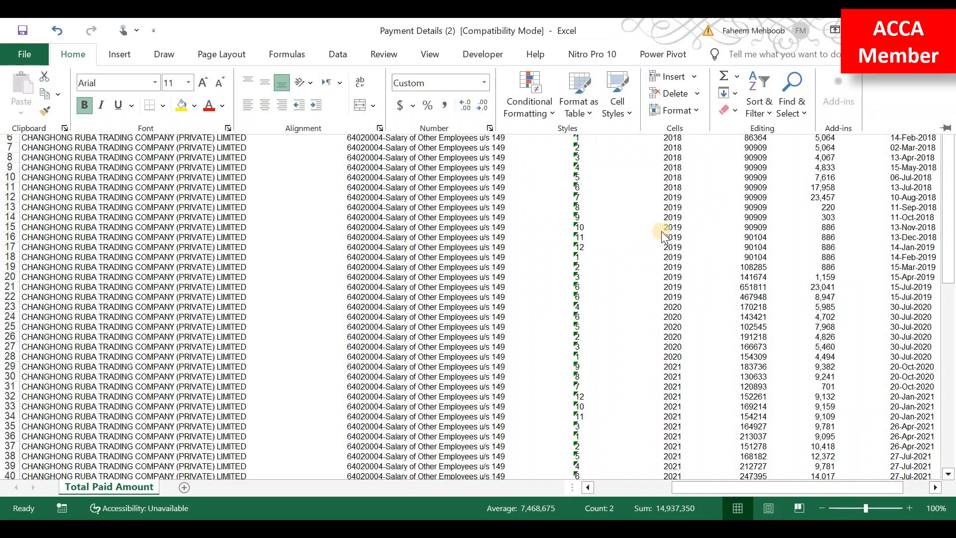
Filter the Tax Year column to show only the 2024 records
{"action": "left_click", "coordinate": [657, 222]}
{"action": "left_click", "coordinate": [657, 222]}
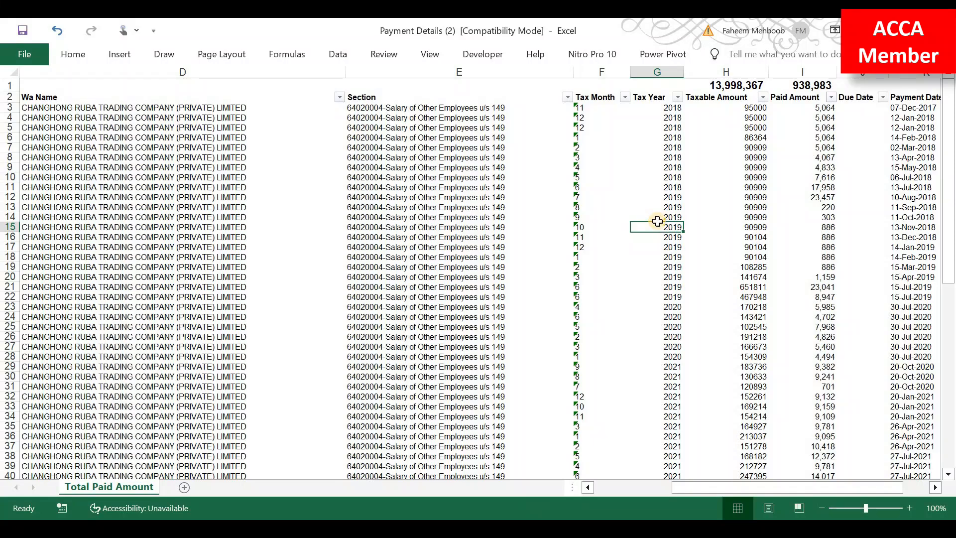
{"action": "key", "text": "ctrl+Up"}
{"action": "key", "text": "alt+Down"}
{"action": "key", "text": "Tab"}
{"action": "key", "text": "space"}
{"action": "key", "text": "Down"}
{"action": "key", "text": "Down"}
{"action": "key", "text": "Down"}
{"action": "key", "text": "Down"}
{"action": "key", "text": "Down"}
{"action": "key", "text": "Down"}
{"action": "key", "text": "Down"}
{"action": "key", "text": "space"}
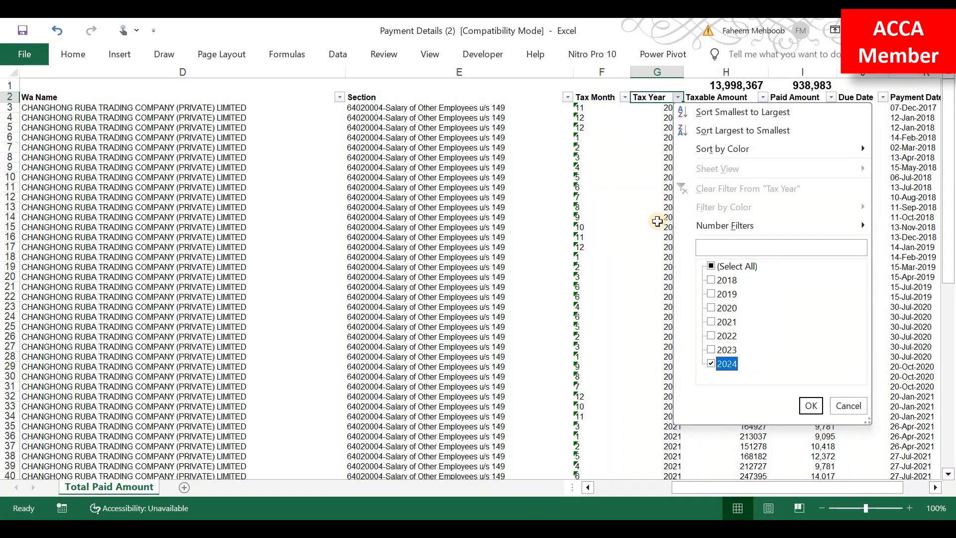
{"action": "key", "text": "Return"}
Examine the filtered 2024 rows across the Section, Tax Month, Tax Year and Taxable Amount columns
{"action": "key", "text": "Down"}
{"action": "key", "text": "Right"}
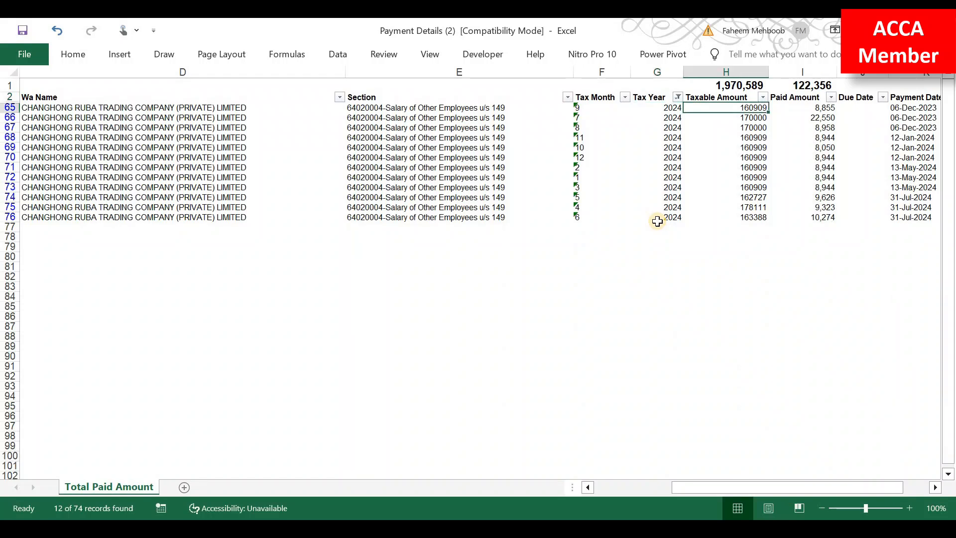
{"action": "key", "text": "Left"}
{"action": "key", "text": "Left"}
{"action": "key", "text": "Left"}
{"action": "key", "text": "Left"}
{"action": "key", "text": "Right"}
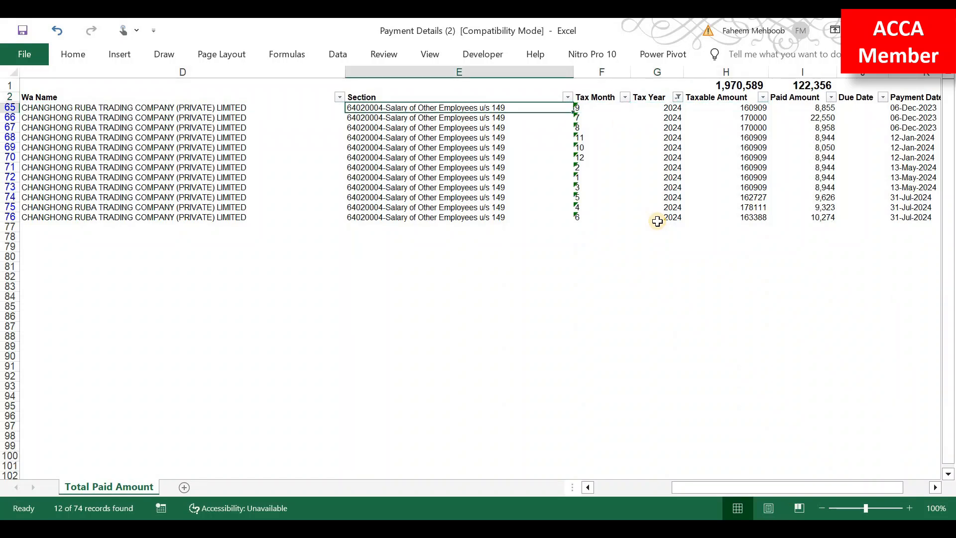
{"action": "key", "text": "Left"}
{"action": "key", "text": "Right"}
{"action": "key", "text": "Right"}
{"action": "key", "text": "ctrl+shift+Down"}
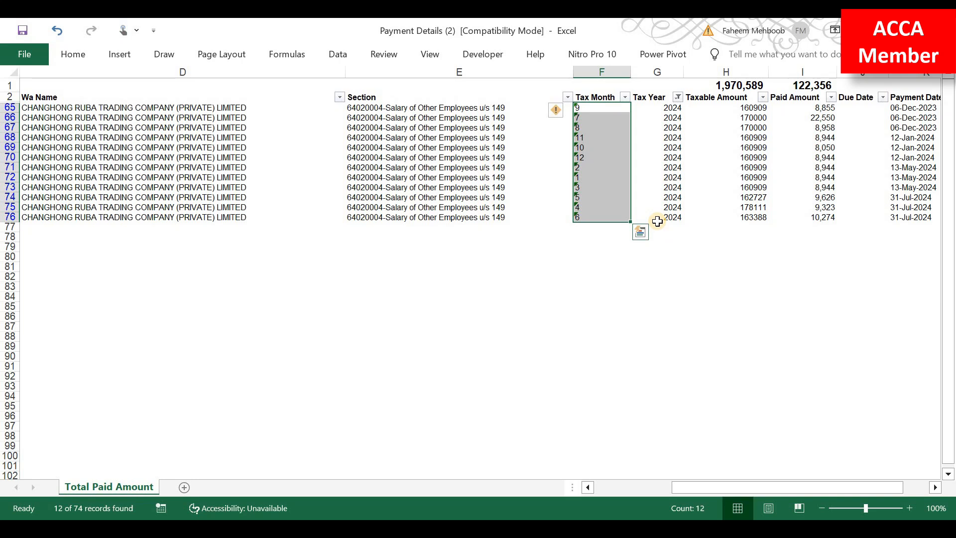
{"action": "key", "text": "Right"}
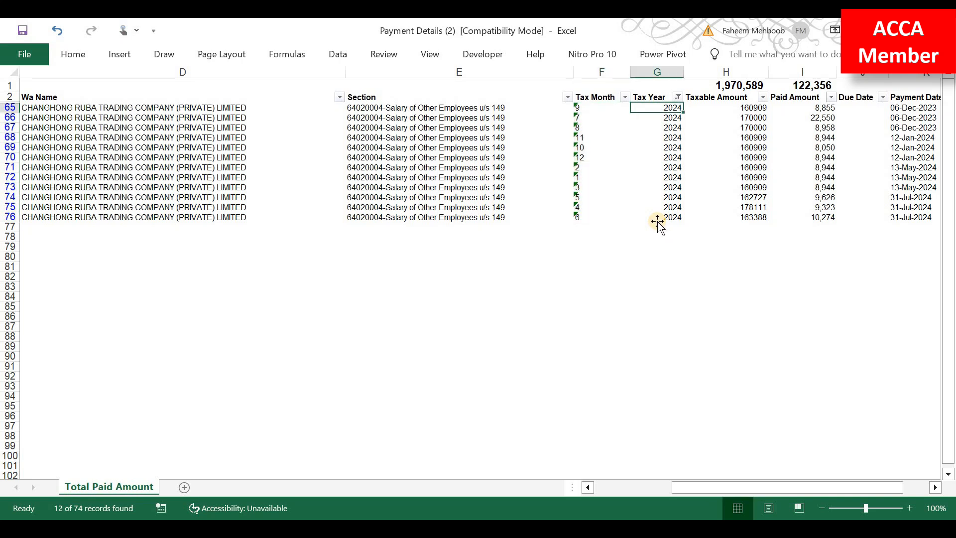
{"action": "key", "text": "ctrl+shift+Down"}
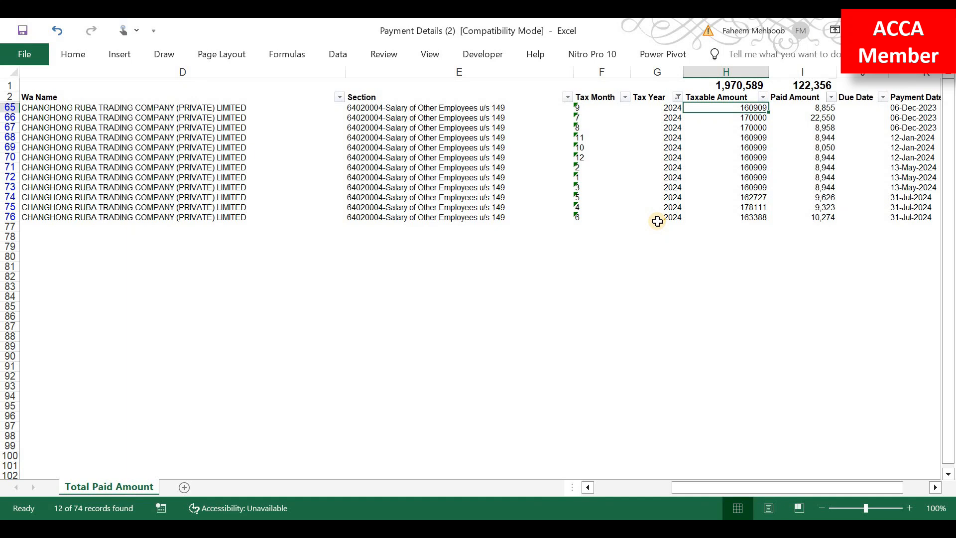
{"action": "key", "text": "ctrl+shift+Down"}
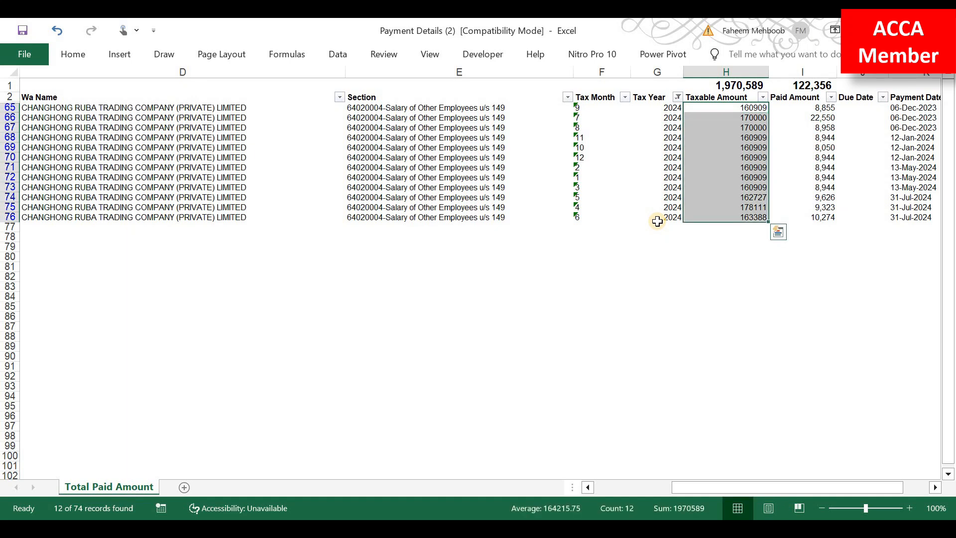
Format the filtered Taxable Amount and Paid Amount values with thousands separators and no decimals
{"action": "key", "text": "Right"}
{"action": "key", "text": "Up"}
{"action": "key", "text": "Up"}
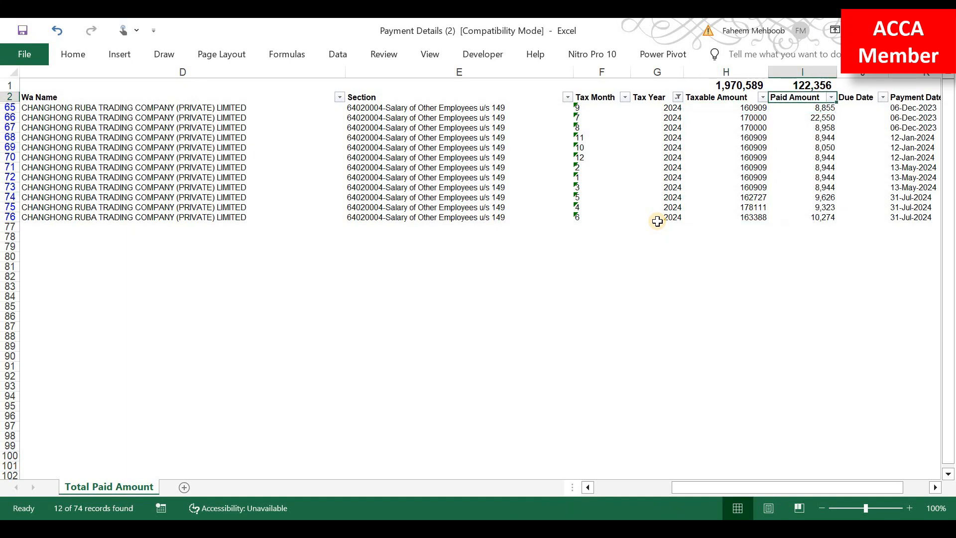
{"action": "key", "text": "Left"}
{"action": "key", "text": "Down"}
{"action": "key", "text": "Down"}
{"action": "key", "text": "shift+Right"}
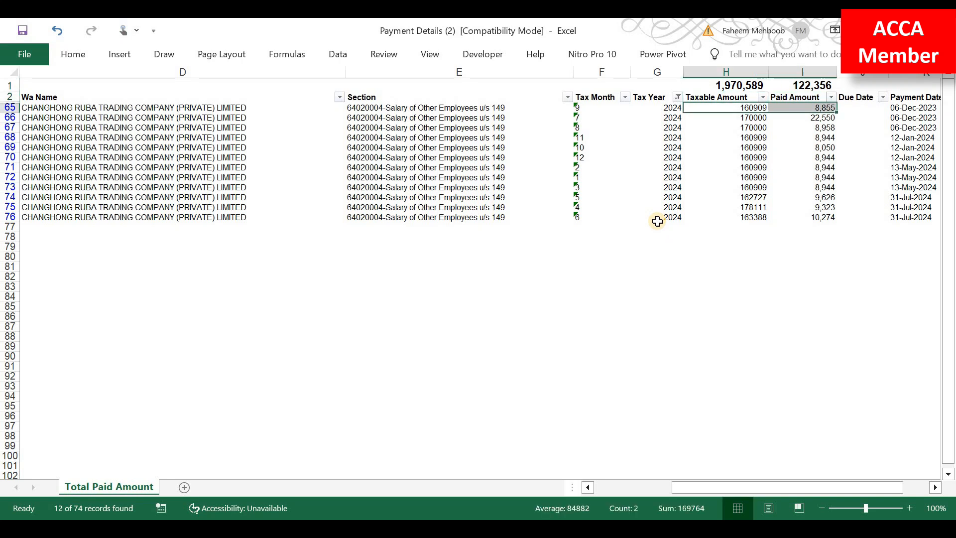
{"action": "key", "text": "ctrl+shift+Down"}
{"action": "left_click", "coordinate": [83, 54]}
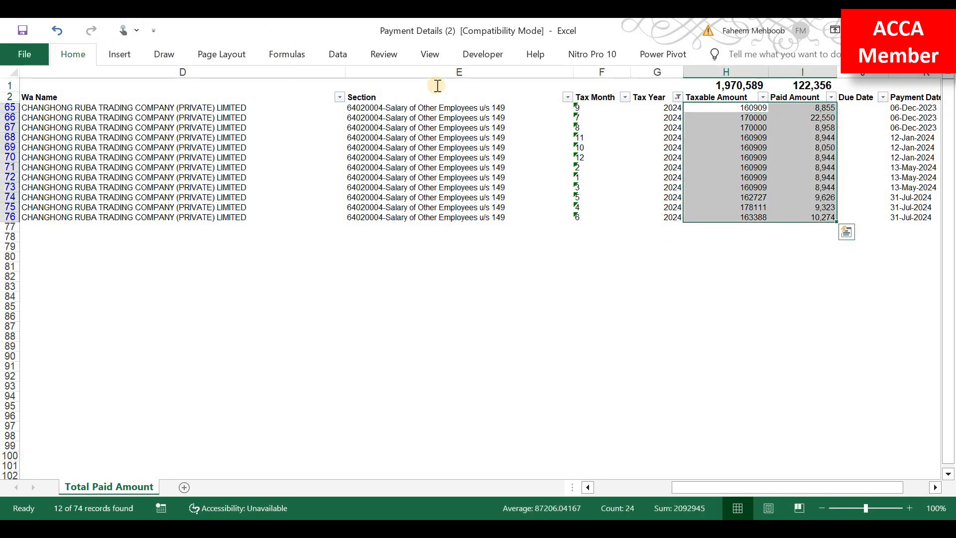
{"action": "left_click", "coordinate": [486, 106]}
{"action": "left_click", "coordinate": [486, 106]}
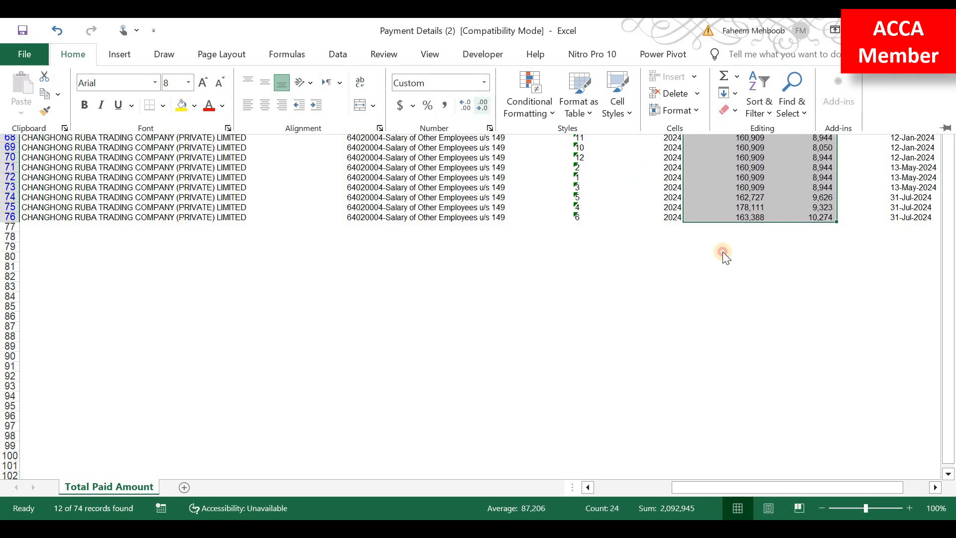
{"action": "left_click", "coordinate": [717, 248]}
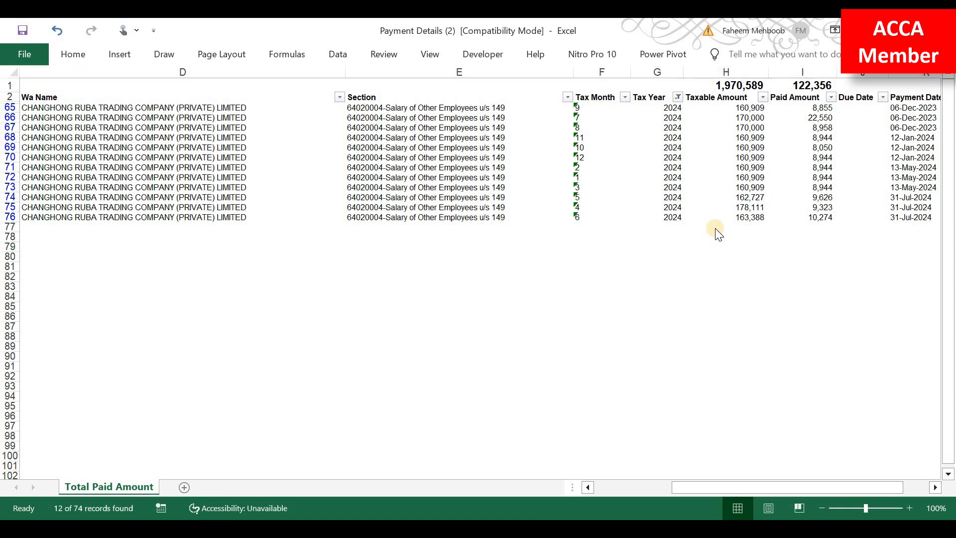
Switch to the "Error on IRIS" notes page and handwrite "deduction certificate" in red as circled item 1 below the existing notes
{"action": "key", "text": "alt+Tab"}
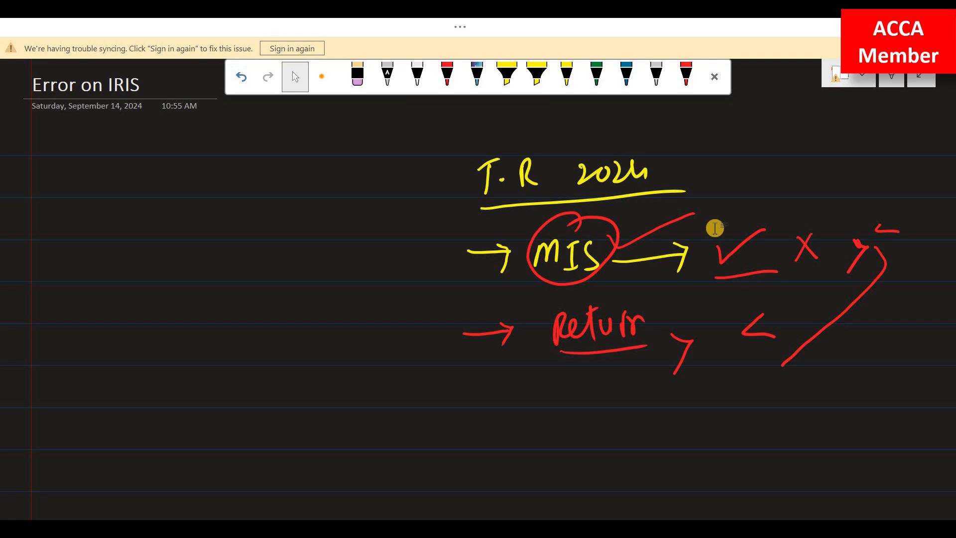
{"action": "scroll", "coordinate": [794, 294], "scroll_direction": "down", "scroll_amount": 3}
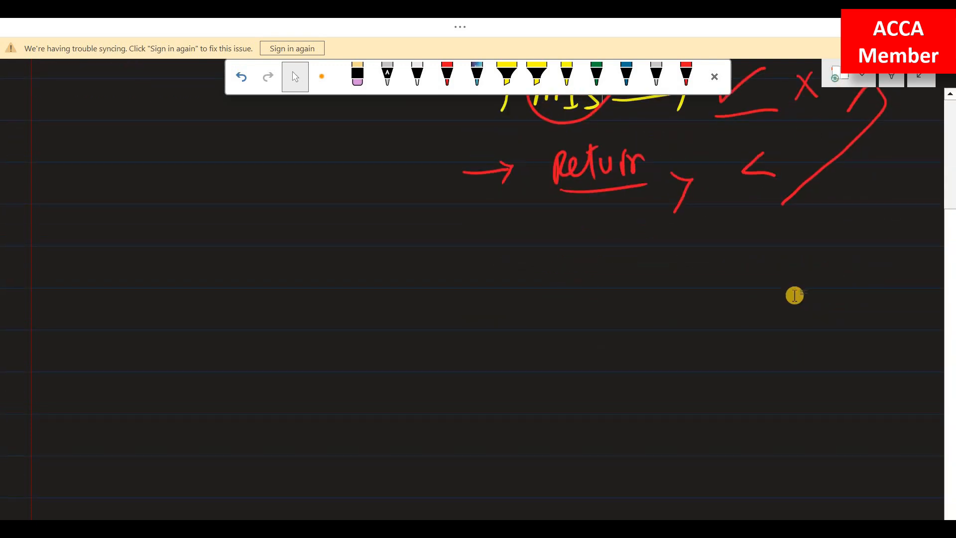
{"action": "left_click_drag", "start_coordinate": [479, 257], "coordinate": [477, 286]}
{"action": "left_click_drag", "start_coordinate": [480, 253], "coordinate": [467, 250]}
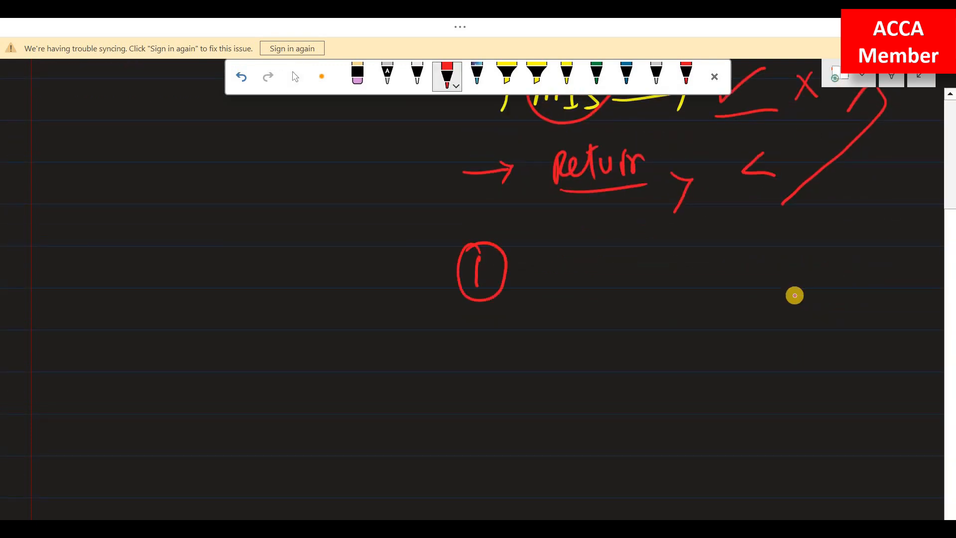
{"action": "left_click_drag", "start_coordinate": [556, 265], "coordinate": [596, 270]}
{"action": "mouse_move", "coordinate": [601, 247]}
{"action": "left_mouse_down"}
{"action": "mouse_move", "coordinate": [604, 278]}
{"action": "mouse_move", "coordinate": [626, 271]}
{"action": "left_mouse_up"}
{"action": "left_click_drag", "start_coordinate": [617, 264], "coordinate": [720, 273]}
{"action": "left_click_drag", "start_coordinate": [705, 259], "coordinate": [739, 283]}
{"action": "left_click_drag", "start_coordinate": [728, 264], "coordinate": [750, 253]}
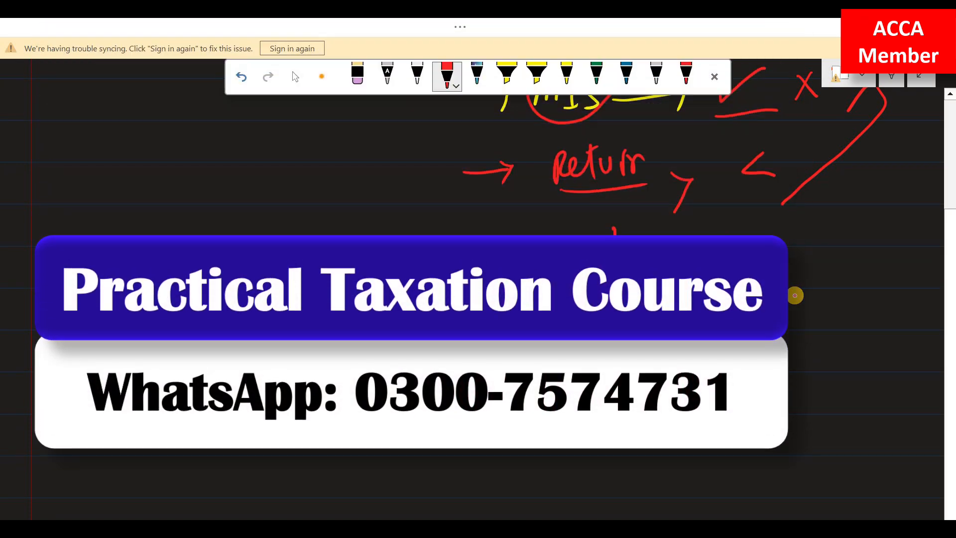
Continue the red handwritten list with "MIS" as circled item 2 and a circled item 3 that names IRIS after a slash
{"action": "left_click_drag", "start_coordinate": [478, 447], "coordinate": [475, 470]}
{"action": "left_click_drag", "start_coordinate": [490, 440], "coordinate": [498, 447]}
{"action": "mouse_move", "coordinate": [560, 448]}
{"action": "left_mouse_down"}
{"action": "mouse_move", "coordinate": [562, 465]}
{"action": "mouse_move", "coordinate": [582, 457]}
{"action": "left_mouse_up"}
{"action": "mouse_move", "coordinate": [592, 449]}
{"action": "left_mouse_down"}
{"action": "mouse_move", "coordinate": [589, 458]}
{"action": "mouse_move", "coordinate": [642, 435]}
{"action": "mouse_move", "coordinate": [659, 481]}
{"action": "left_mouse_up"}
{"action": "mouse_move", "coordinate": [690, 441]}
{"action": "left_mouse_down"}
{"action": "mouse_move", "coordinate": [698, 447]}
{"action": "mouse_move", "coordinate": [742, 423]}
{"action": "mouse_move", "coordinate": [747, 459]}
{"action": "left_mouse_up"}
{"action": "left_click_drag", "start_coordinate": [769, 424], "coordinate": [779, 466]}
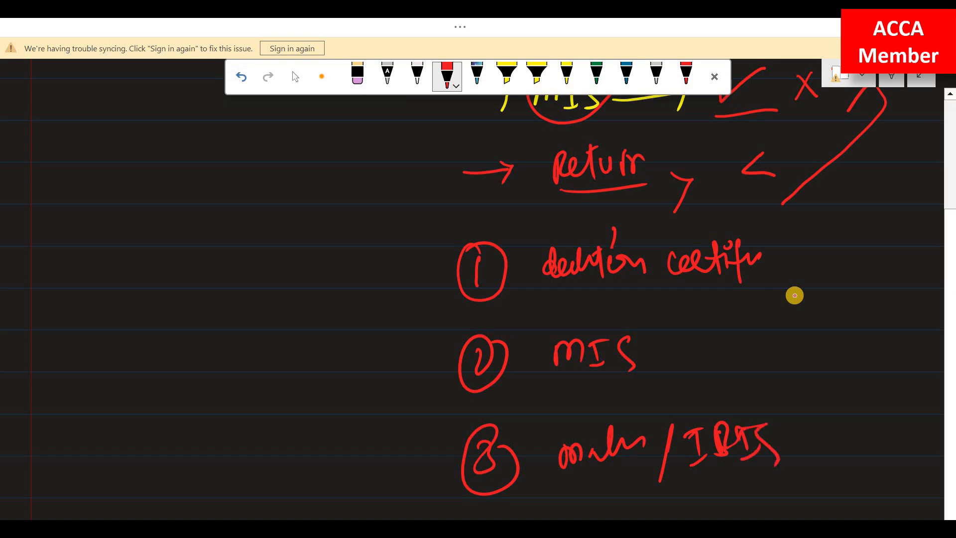
In blue, draw an arrow after "MIS" and circle the deduction certificate item with an arrow leading from it
{"action": "left_click", "coordinate": [629, 75]}
{"action": "left_click_drag", "start_coordinate": [643, 353], "coordinate": [701, 349]}
{"action": "left_click_drag", "start_coordinate": [693, 332], "coordinate": [701, 365]}
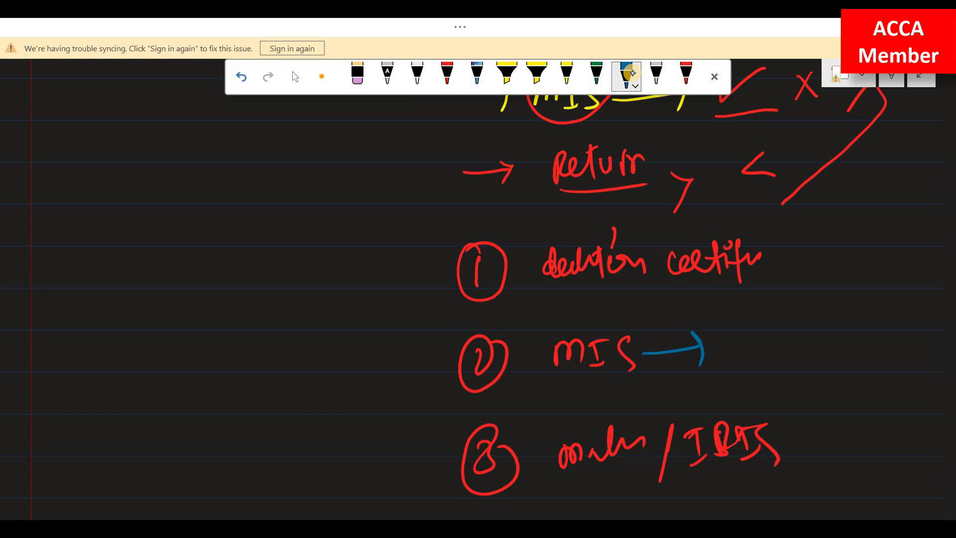
{"action": "mouse_move", "coordinate": [594, 226]}
{"action": "left_mouse_down"}
{"action": "mouse_move", "coordinate": [529, 248]}
{"action": "mouse_move", "coordinate": [765, 294]}
{"action": "mouse_move", "coordinate": [601, 219]}
{"action": "left_mouse_up"}
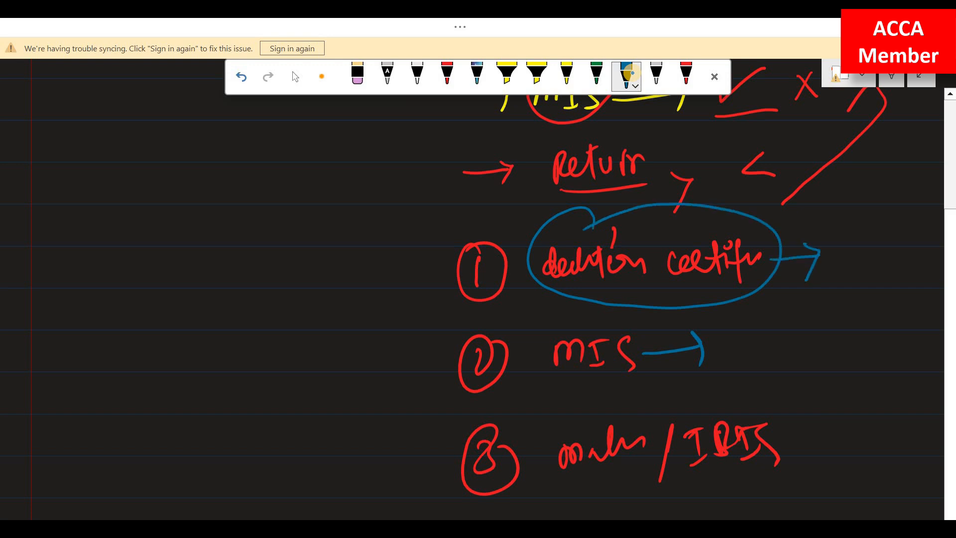
Write and underline a short blue word at the certificate's arrow, circle it, and add a tick above the certificate item
{"action": "left_click_drag", "start_coordinate": [835, 250], "coordinate": [834, 264]}
{"action": "left_click_drag", "start_coordinate": [880, 233], "coordinate": [871, 249]}
{"action": "left_click_drag", "start_coordinate": [829, 272], "coordinate": [889, 258]}
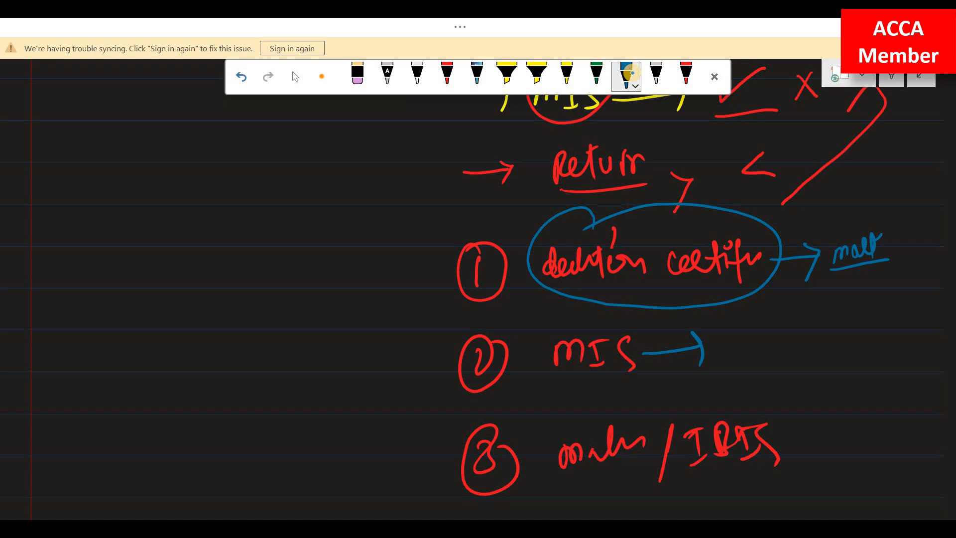
{"action": "mouse_move", "coordinate": [672, 220]}
{"action": "left_mouse_down"}
{"action": "mouse_move", "coordinate": [674, 229]}
{"action": "mouse_move", "coordinate": [742, 208]}
{"action": "left_mouse_up"}
{"action": "mouse_move", "coordinate": [869, 219]}
{"action": "left_mouse_down"}
{"action": "mouse_move", "coordinate": [886, 288]}
{"action": "mouse_move", "coordinate": [867, 216]}
{"action": "left_mouse_up"}
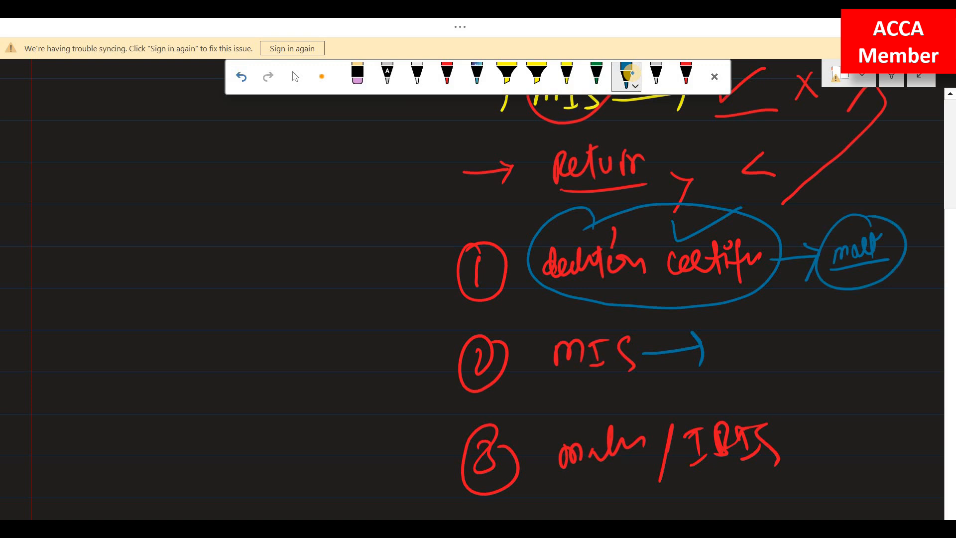
Draw a red arrow from the circled blue word back to the deduction certificate item
{"action": "left_click", "coordinate": [686, 75]}
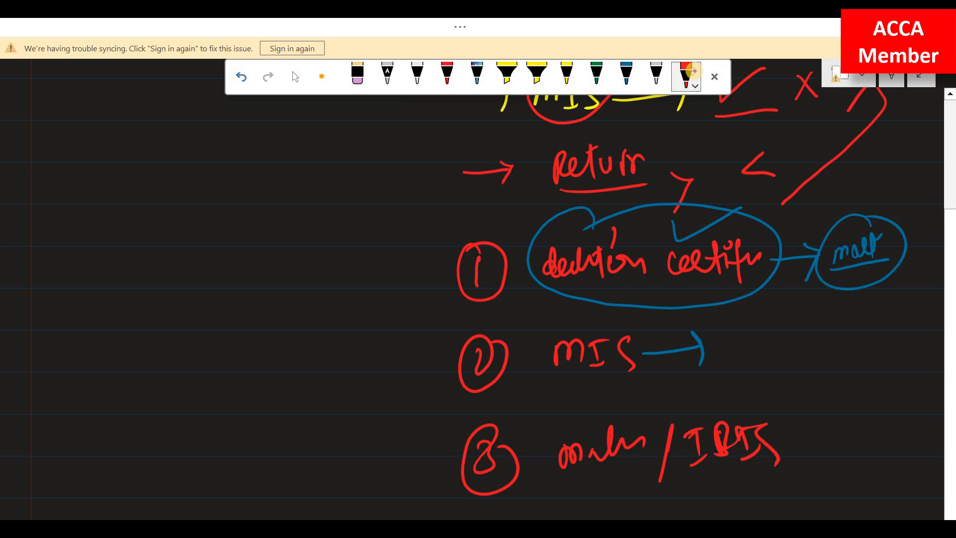
{"action": "left_click_drag", "start_coordinate": [850, 279], "coordinate": [777, 323]}
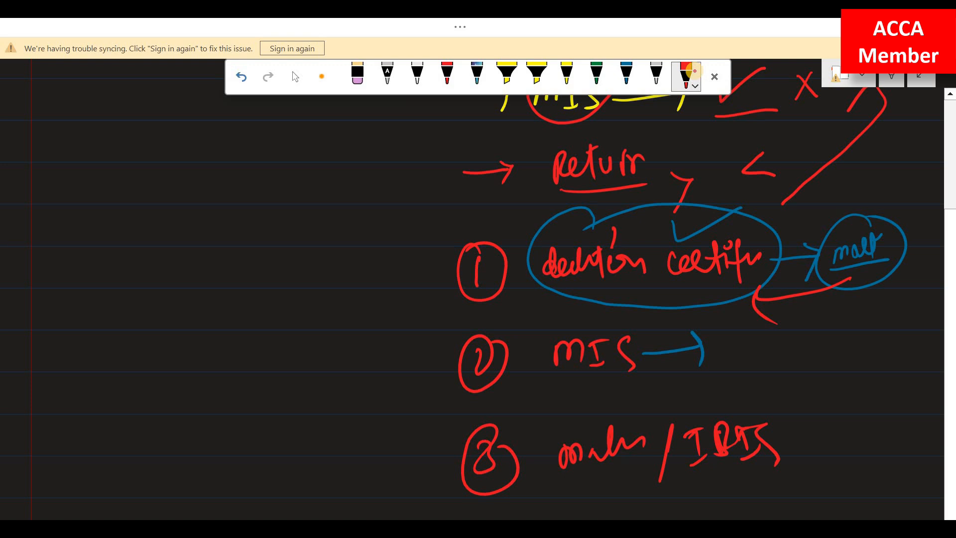
{"action": "key", "text": "Escape"}
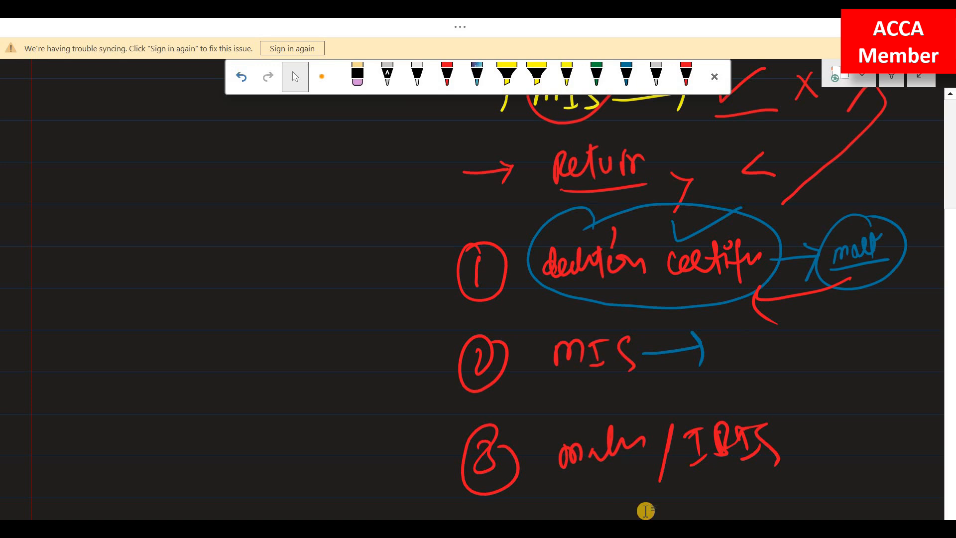
Circle "MIS" in red, link it with an arrow to the deduction certificate item and add a red cross beside the arrow
{"action": "left_click", "coordinate": [447, 77]}
{"action": "mouse_move", "coordinate": [605, 329]}
{"action": "left_mouse_down"}
{"action": "mouse_move", "coordinate": [547, 351]}
{"action": "mouse_move", "coordinate": [624, 316]}
{"action": "left_mouse_up"}
{"action": "left_click_drag", "start_coordinate": [716, 282], "coordinate": [760, 308]}
{"action": "left_click_drag", "start_coordinate": [716, 351], "coordinate": [765, 302]}
{"action": "left_click_drag", "start_coordinate": [826, 308], "coordinate": [801, 343]}
{"action": "left_click_drag", "start_coordinate": [798, 319], "coordinate": [840, 339]}
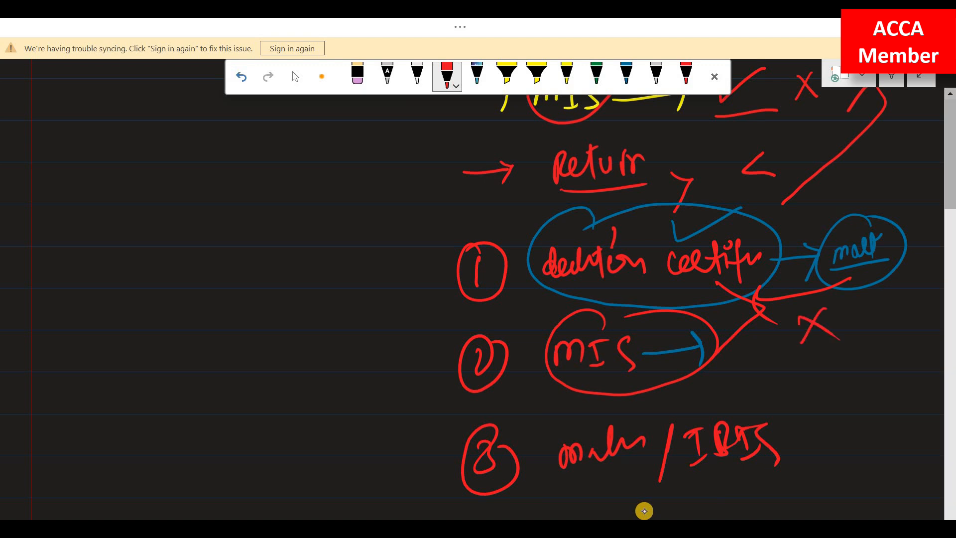
Switch to the IRIS browser window and close the Payment Details page to return to the dashboard
{"action": "key", "text": "alt+Tab"}
{"action": "left_click", "coordinate": [751, 85]}
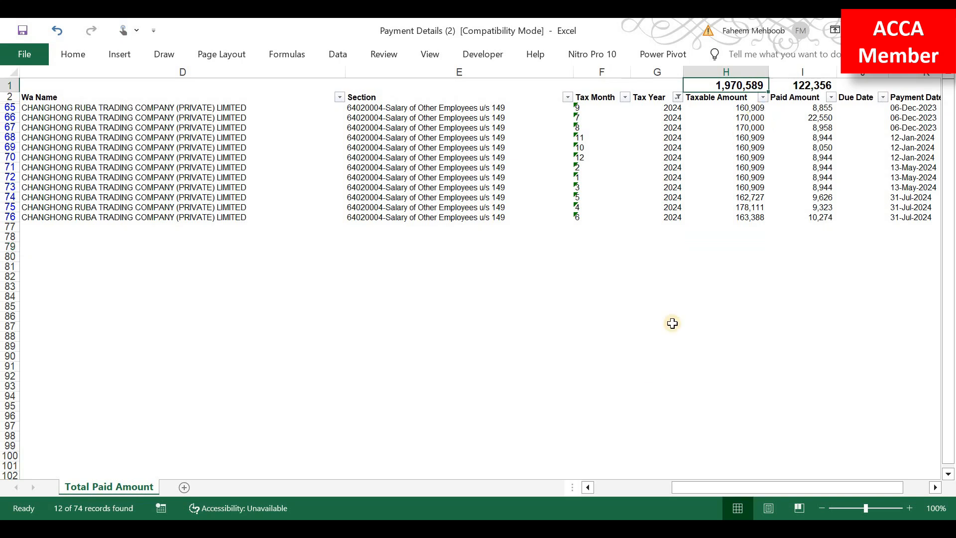
{"action": "left_click", "coordinate": [458, 529]}
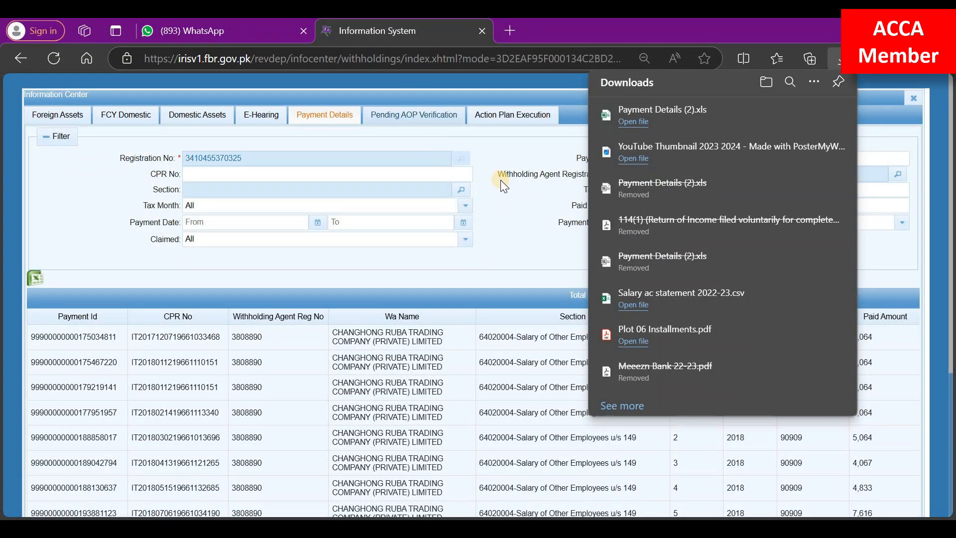
{"action": "left_click", "coordinate": [899, 100]}
{"action": "left_click", "coordinate": [907, 100]}
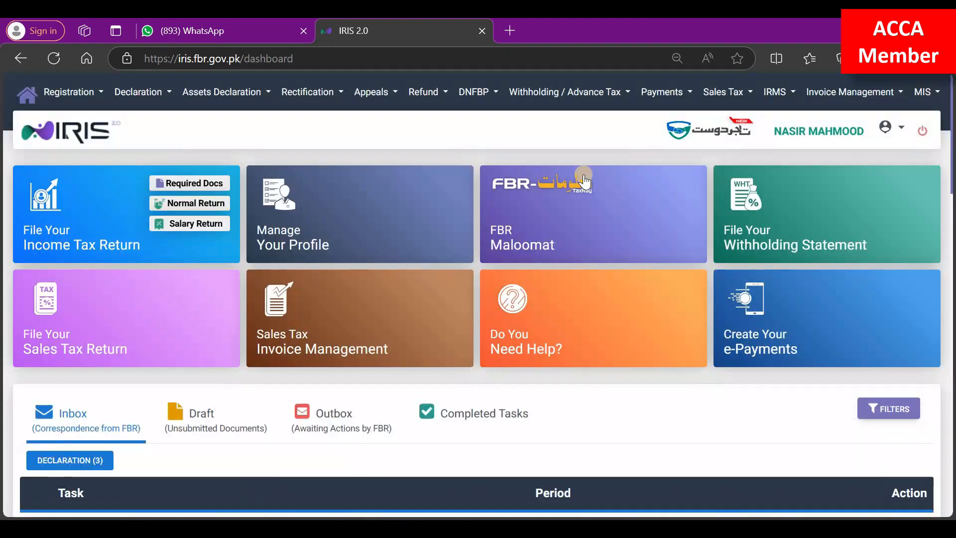
{"action": "key", "text": "alt+Tab"}
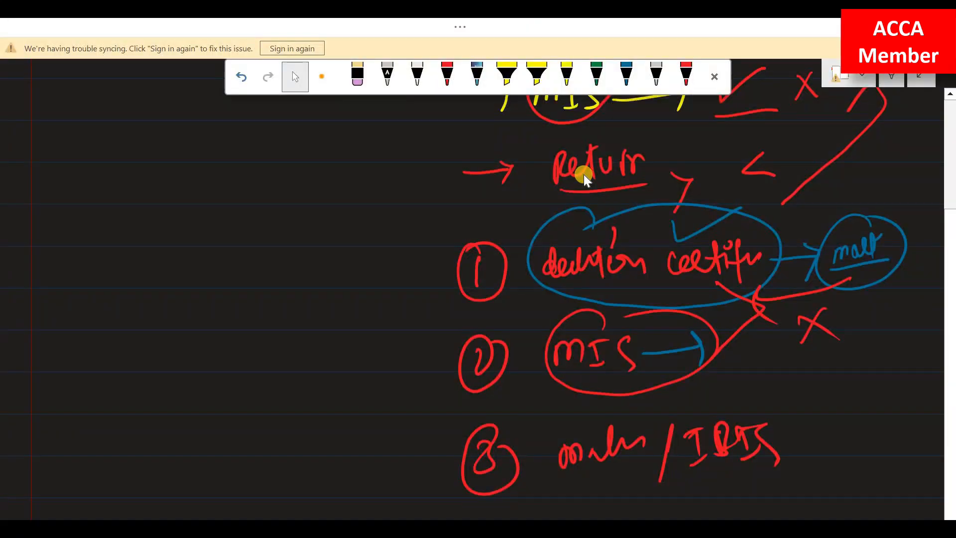
{"action": "key", "text": "alt+Tab"}
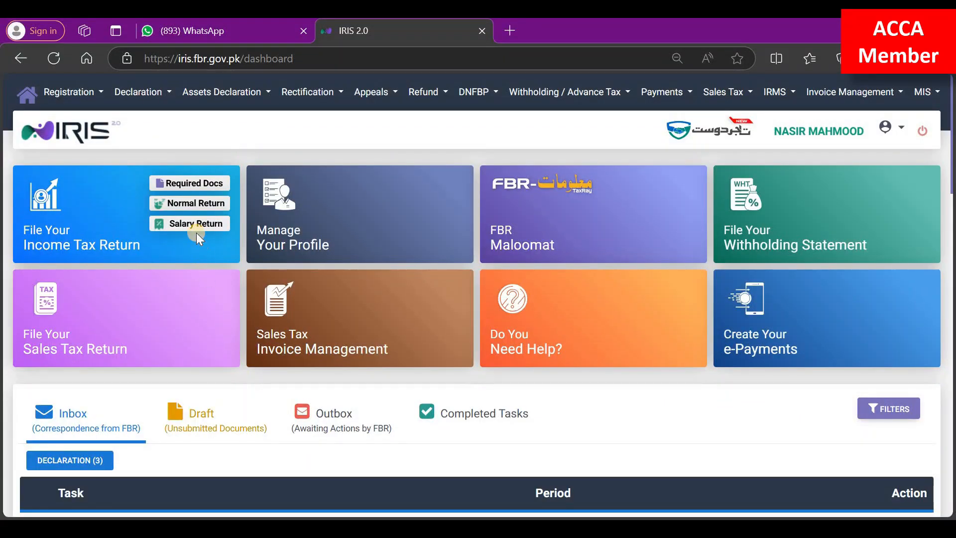
{"action": "left_click", "coordinate": [197, 428]}
{"action": "scroll", "coordinate": [214, 369], "scroll_direction": "down", "scroll_amount": 3}
{"action": "left_click", "coordinate": [171, 313]}
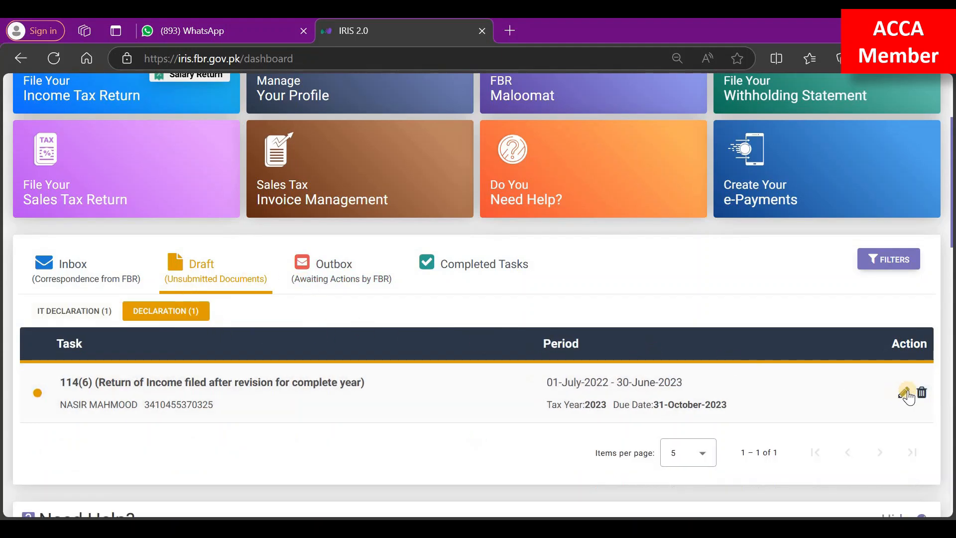
{"action": "left_click", "coordinate": [902, 392]}
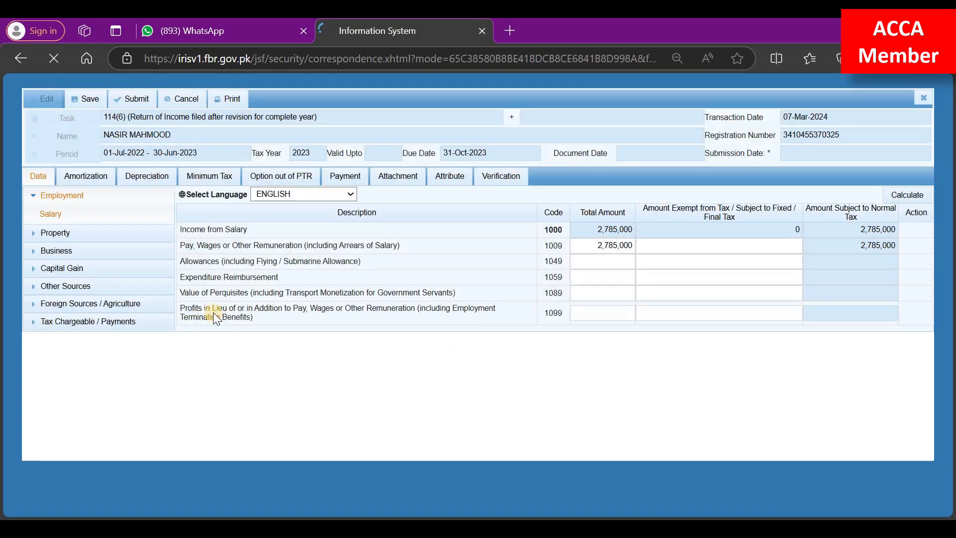
{"action": "left_click", "coordinate": [927, 96]}
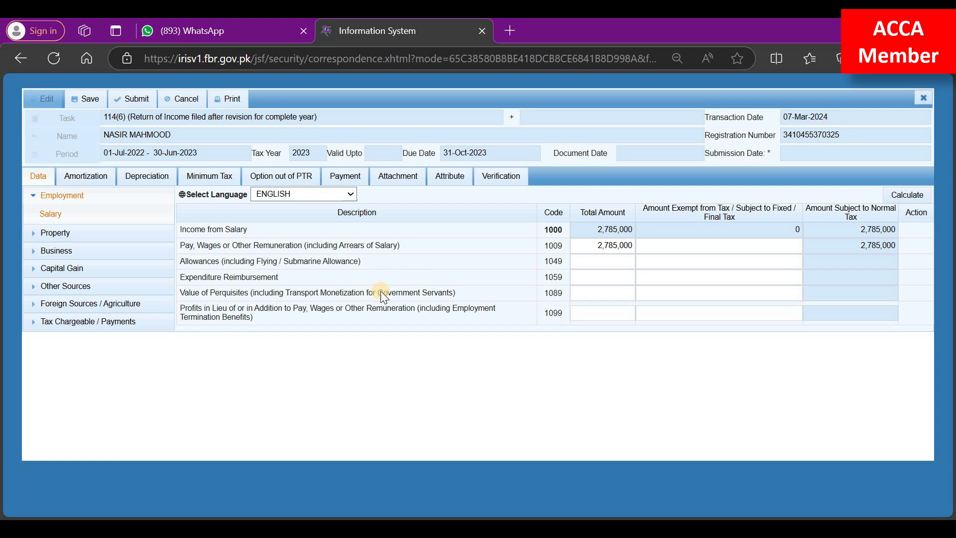
{"action": "left_click", "coordinate": [396, 315]}
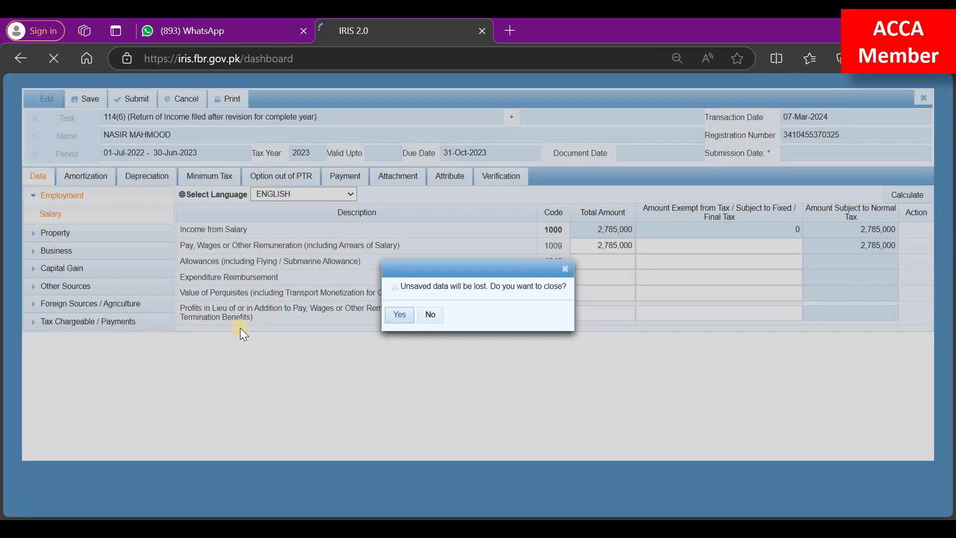
{"action": "left_click", "coordinate": [187, 206]}
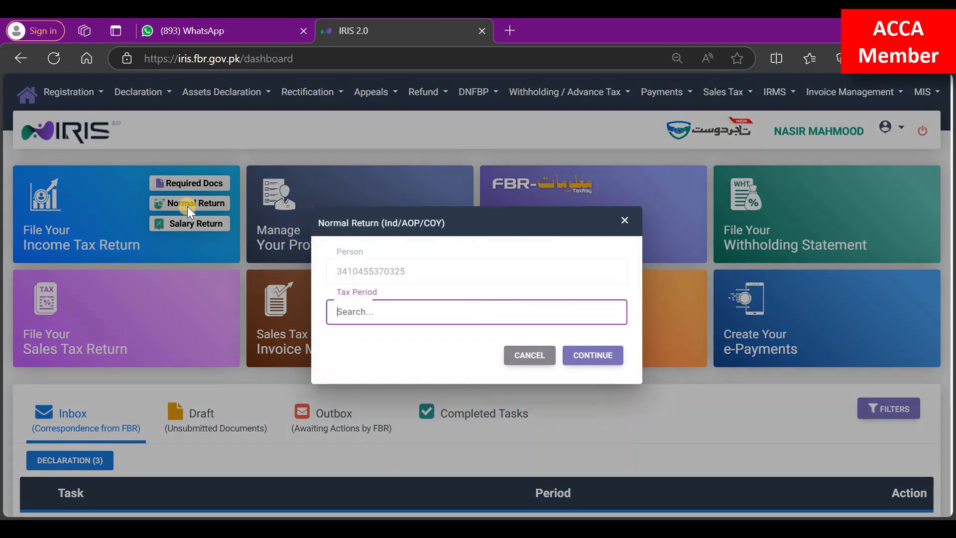
{"action": "type", "text": "2024"}
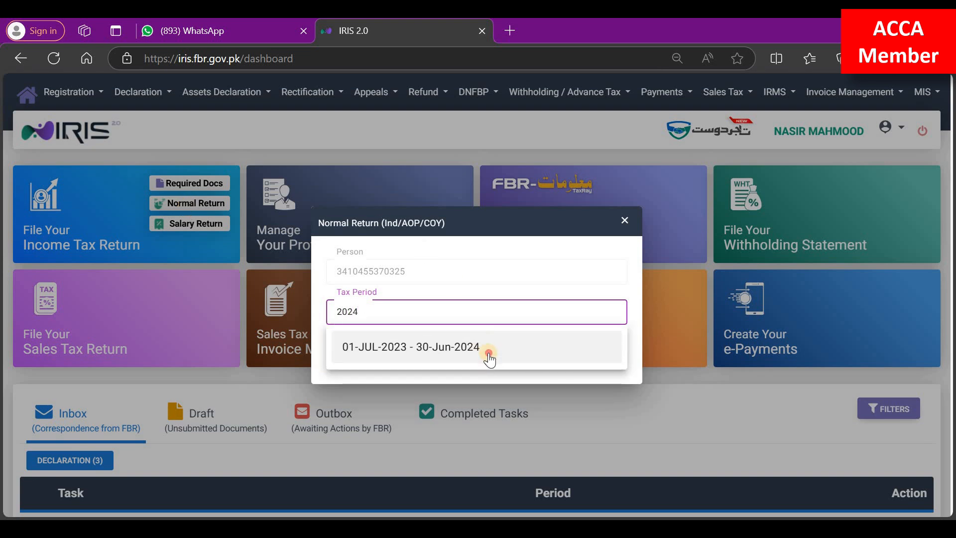
{"action": "left_click", "coordinate": [486, 354]}
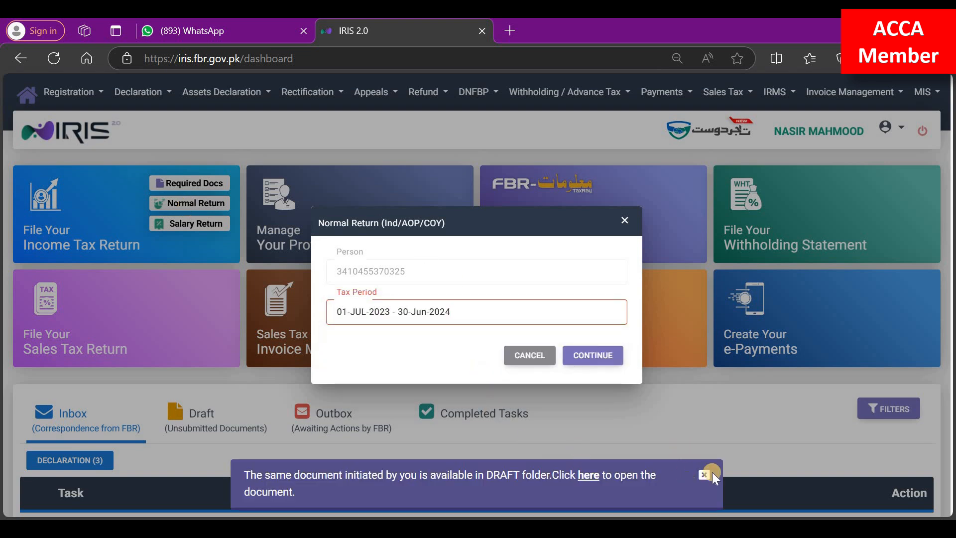
{"action": "left_click", "coordinate": [704, 474]}
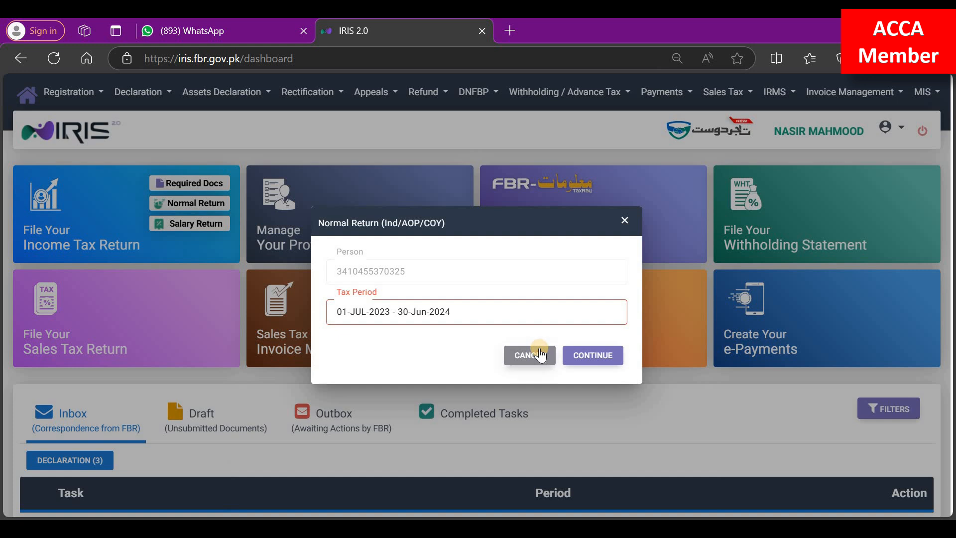
{"action": "left_click", "coordinate": [540, 354]}
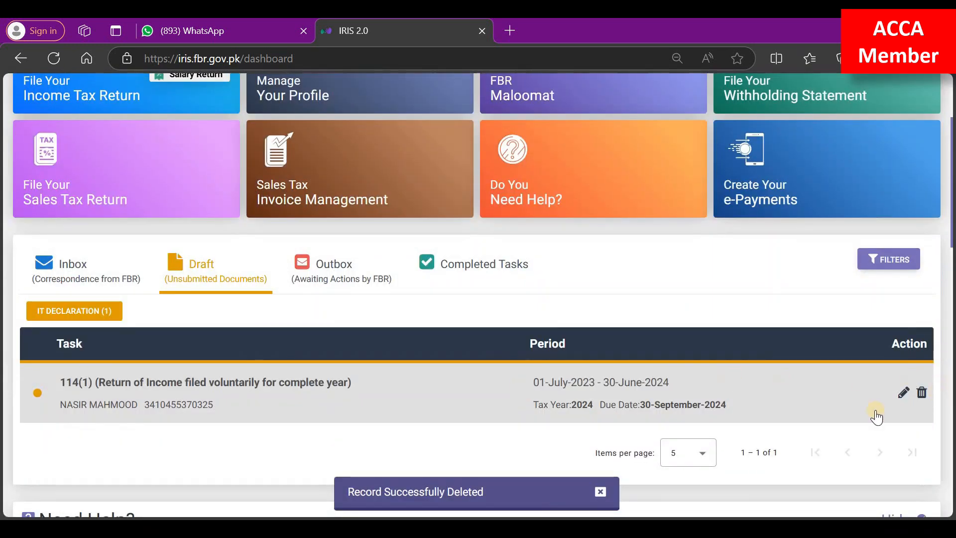
Open the draft 114(1) return for tax year 2024 for editing and look at the 2024 totals in the Payment Details workbook
{"action": "left_click", "coordinate": [902, 391]}
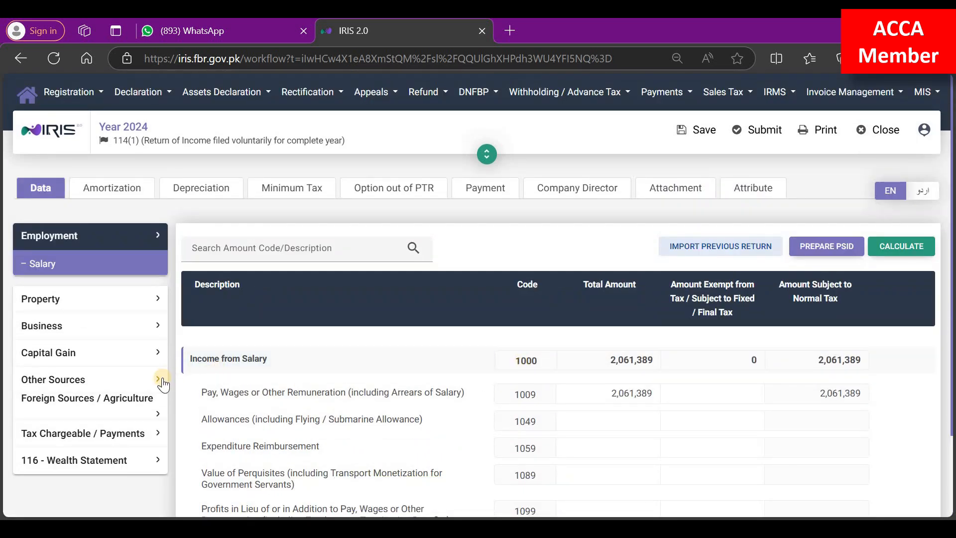
{"action": "left_click", "coordinate": [160, 380]}
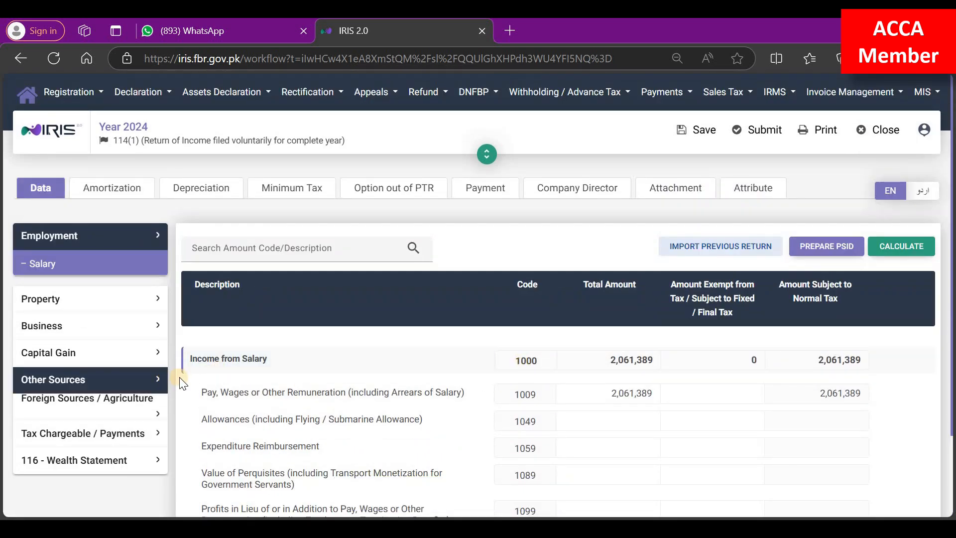
{"action": "key", "text": "alt+Tab"}
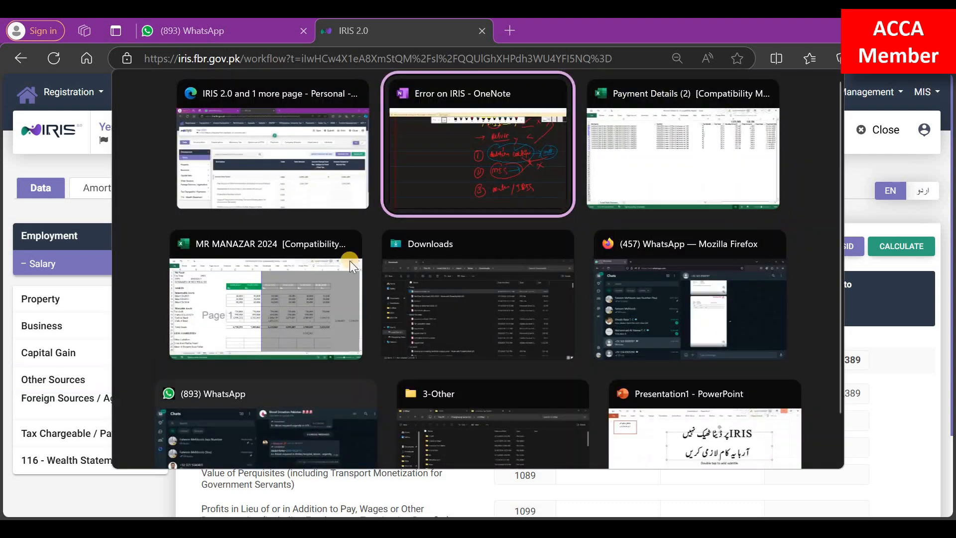
{"action": "left_click", "coordinate": [747, 112]}
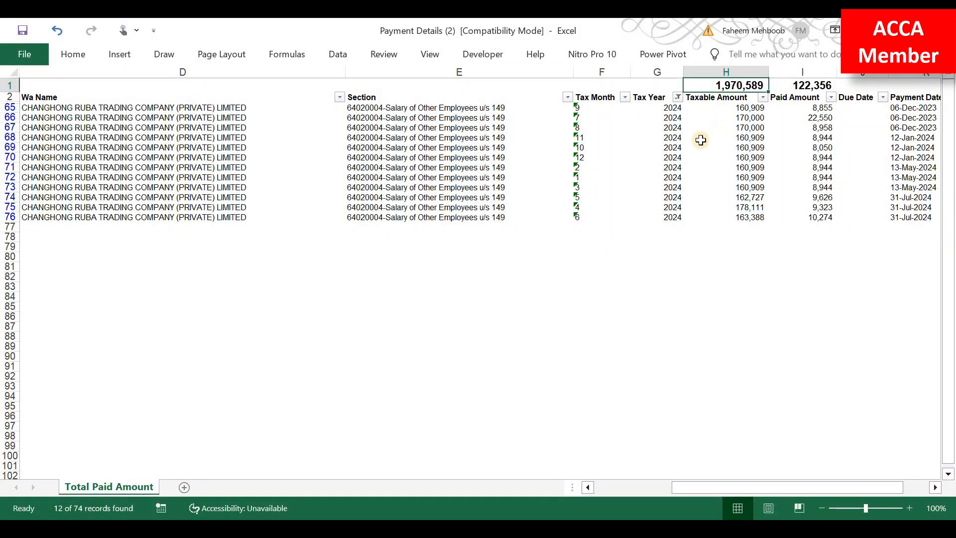
{"action": "key", "text": "alt+Tab"}
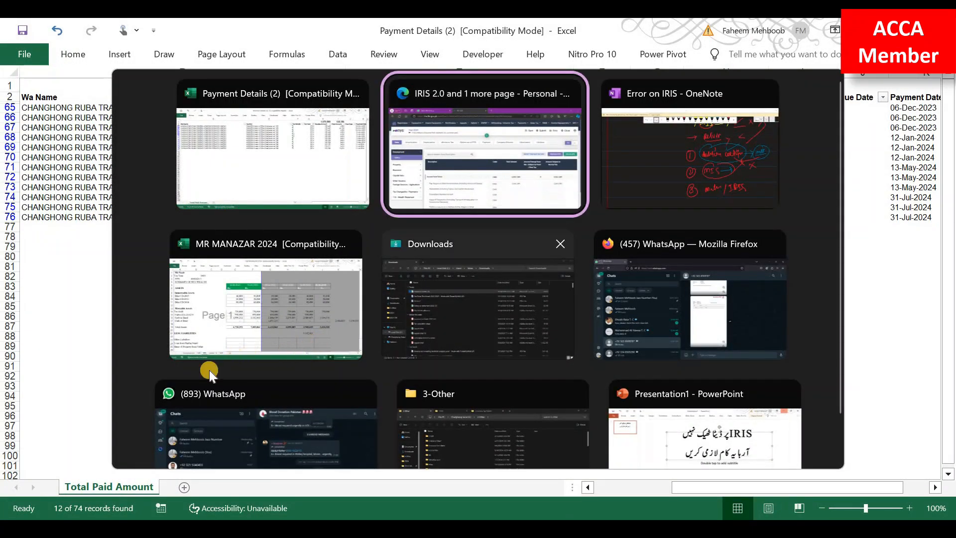
In the IRIS return, show Adjustable Tax and examine the receipts and tax deducted for Salary of Employees u/s 149
{"action": "left_click", "coordinate": [124, 433]}
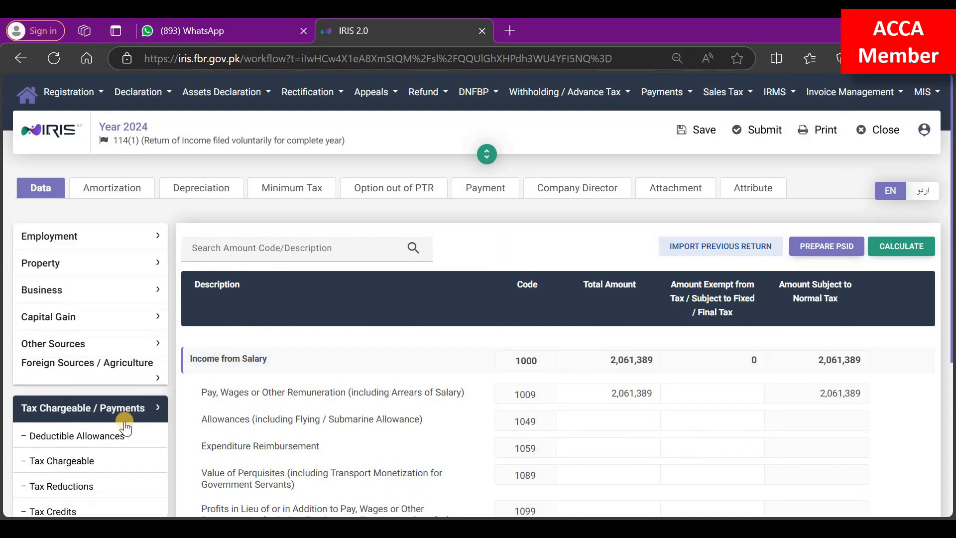
{"action": "scroll", "coordinate": [101, 410], "scroll_direction": "down", "scroll_amount": 3}
{"action": "left_click", "coordinate": [90, 354]}
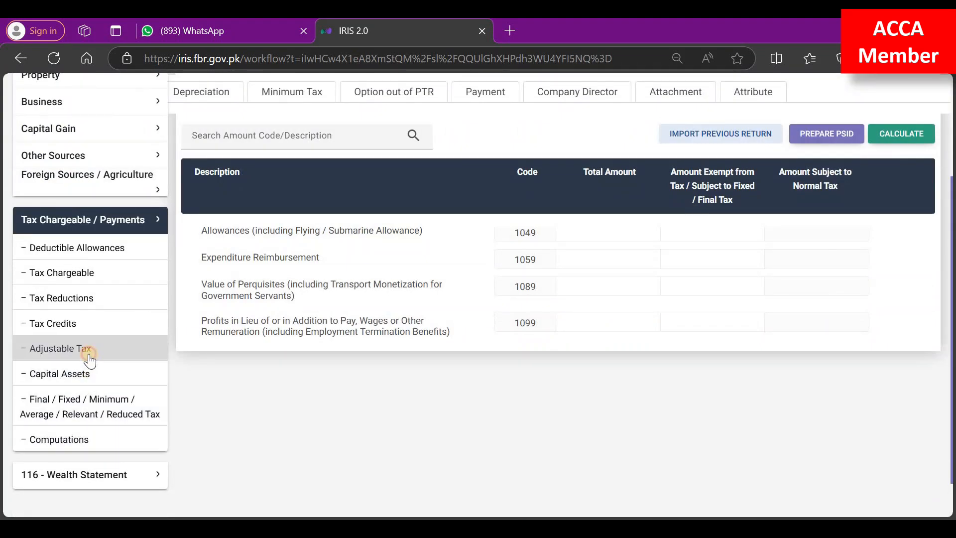
{"action": "scroll", "coordinate": [621, 395], "scroll_direction": "down", "scroll_amount": 3}
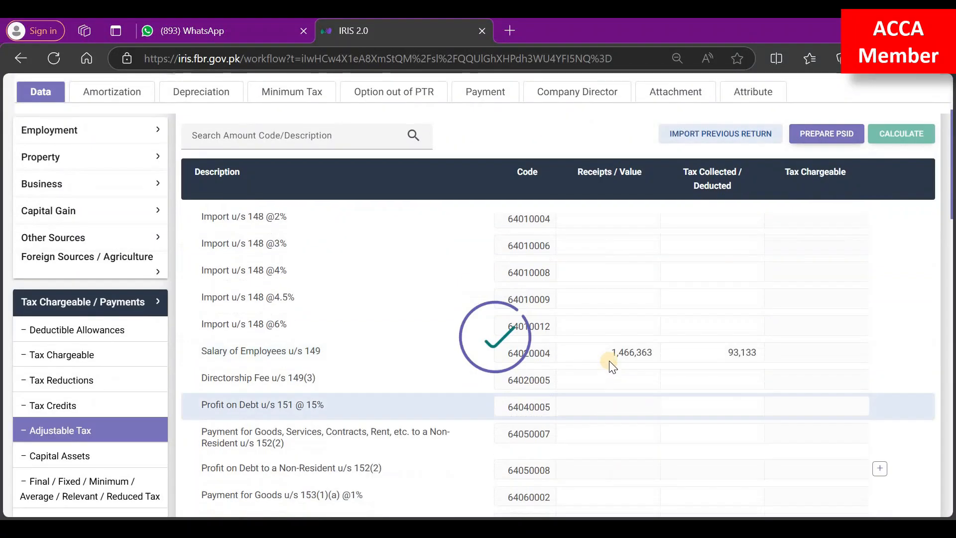
{"action": "left_click", "coordinate": [656, 354]}
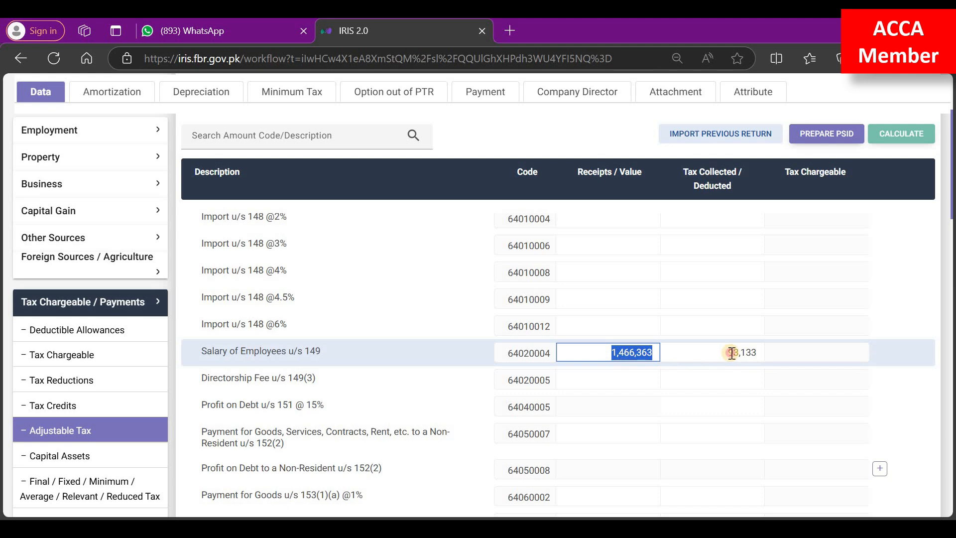
{"action": "left_click", "coordinate": [752, 353]}
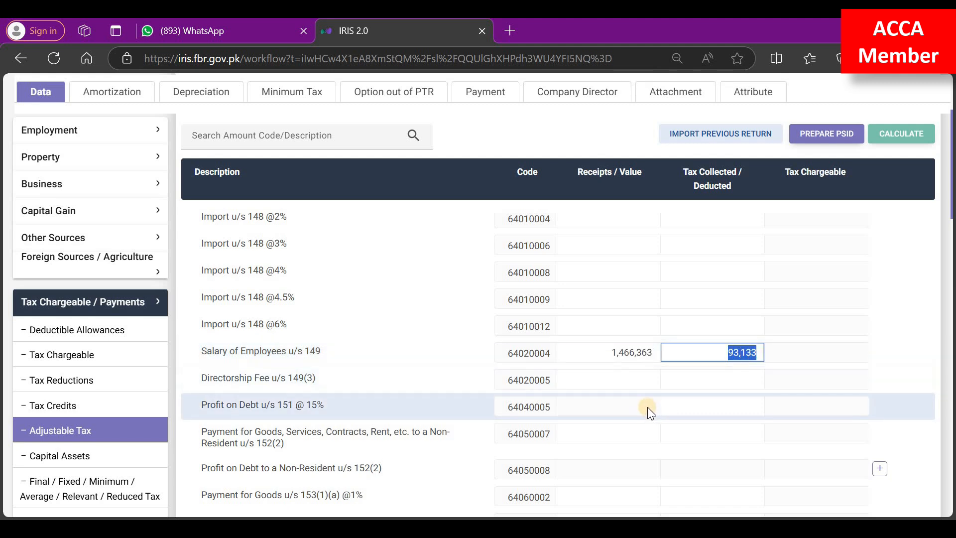
Switch to the Payment Details workbook and fill the Taxable Amount cells of rows 65 to 73 yellow, checking them against IRIS
{"action": "key", "text": "alt+Tab"}
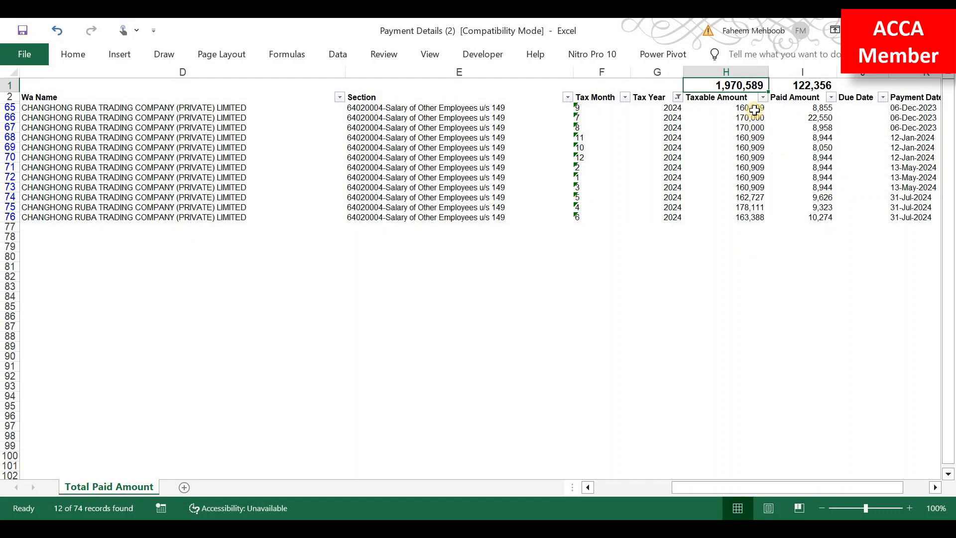
{"action": "left_click_drag", "start_coordinate": [757, 108], "coordinate": [754, 197]}
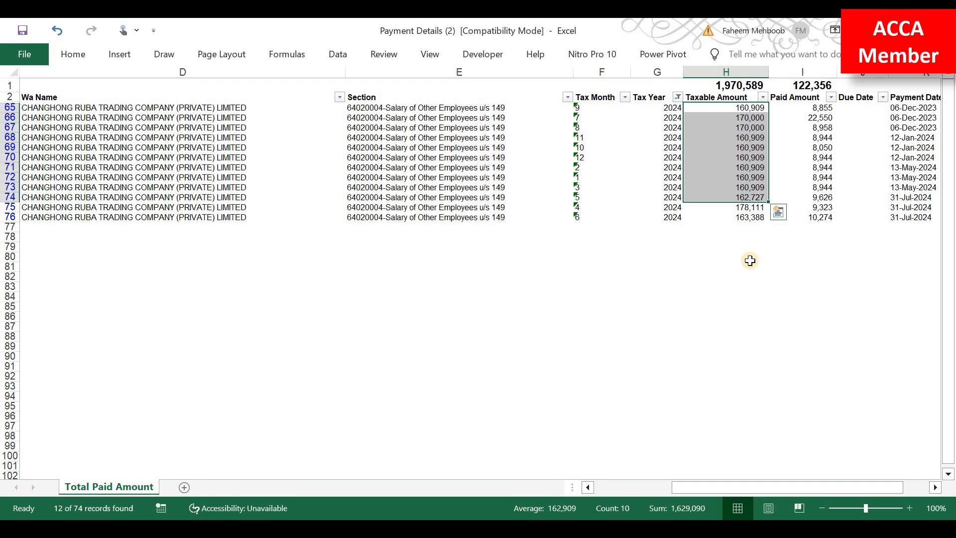
{"action": "key", "text": "shift+Up"}
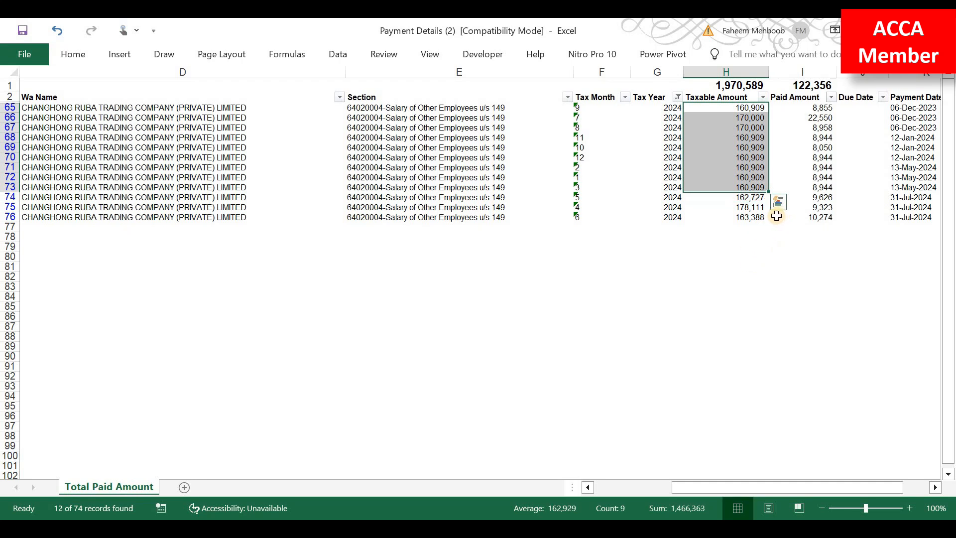
{"action": "key", "text": "alt+Tab"}
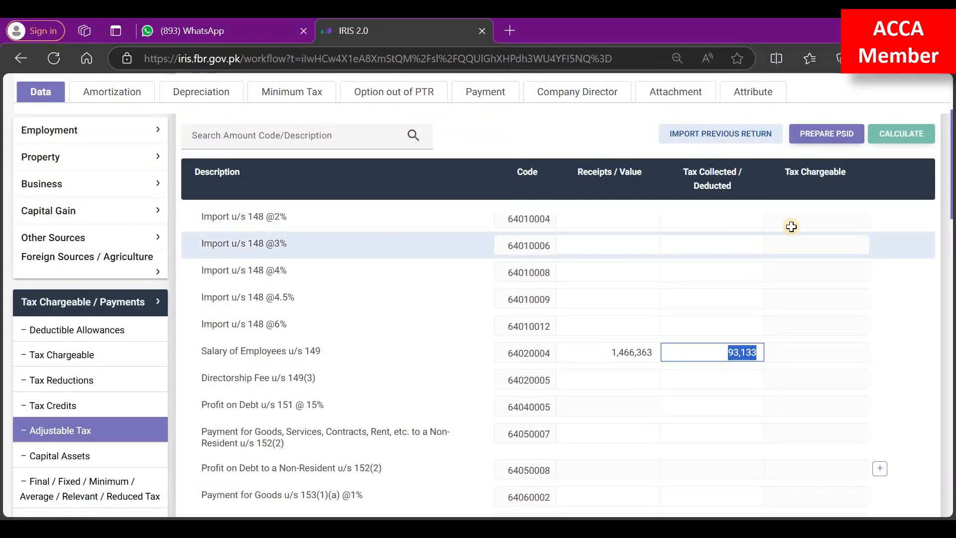
{"action": "key", "text": "alt+Tab"}
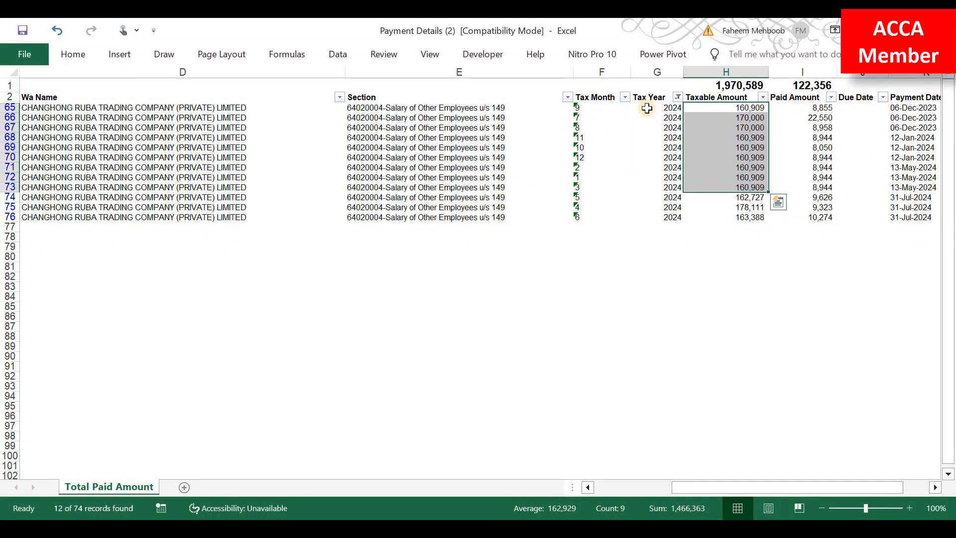
{"action": "left_click", "coordinate": [70, 54]}
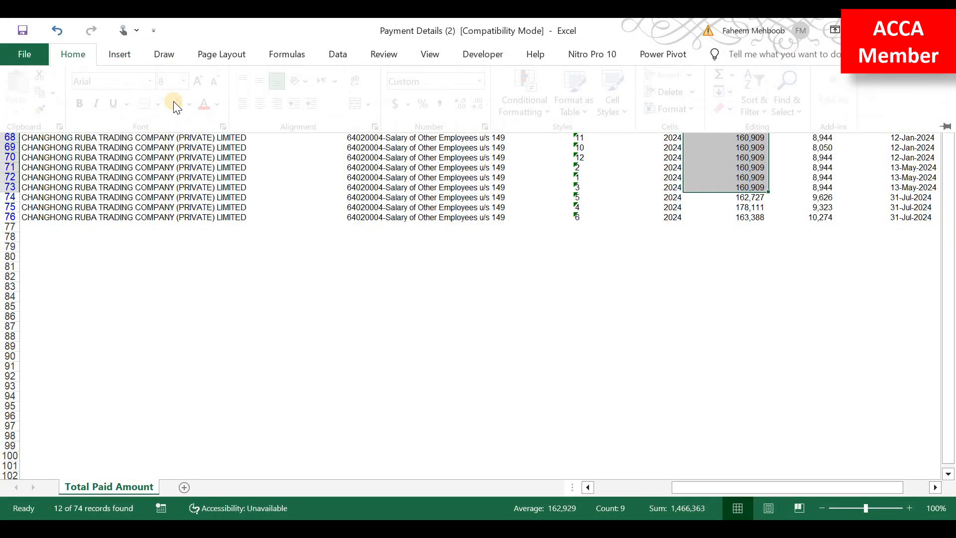
{"action": "left_click", "coordinate": [823, 164]}
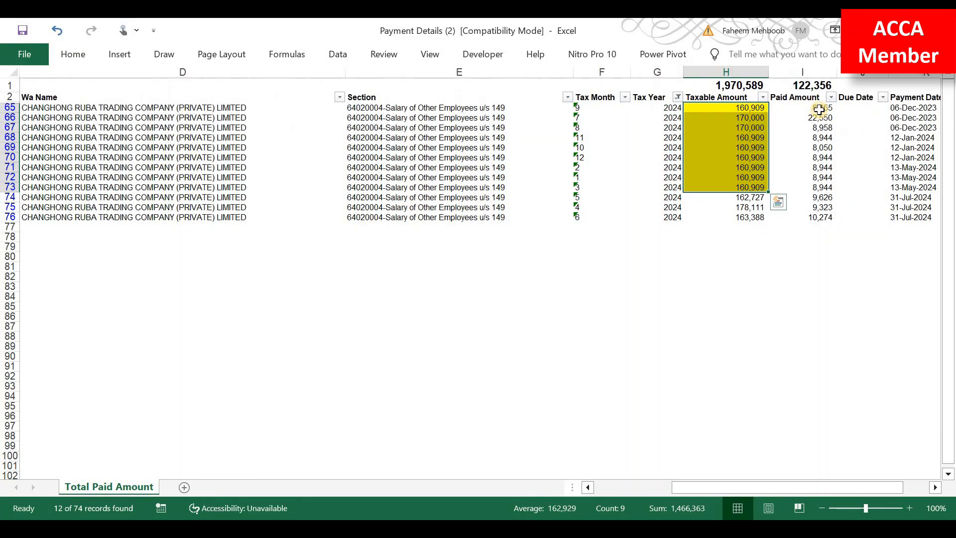
Fill the Paid Amount cells of rows 65 to 73 yellow after comparing their sum with the tax deducted in IRIS
{"action": "left_click_drag", "start_coordinate": [821, 108], "coordinate": [819, 187]}
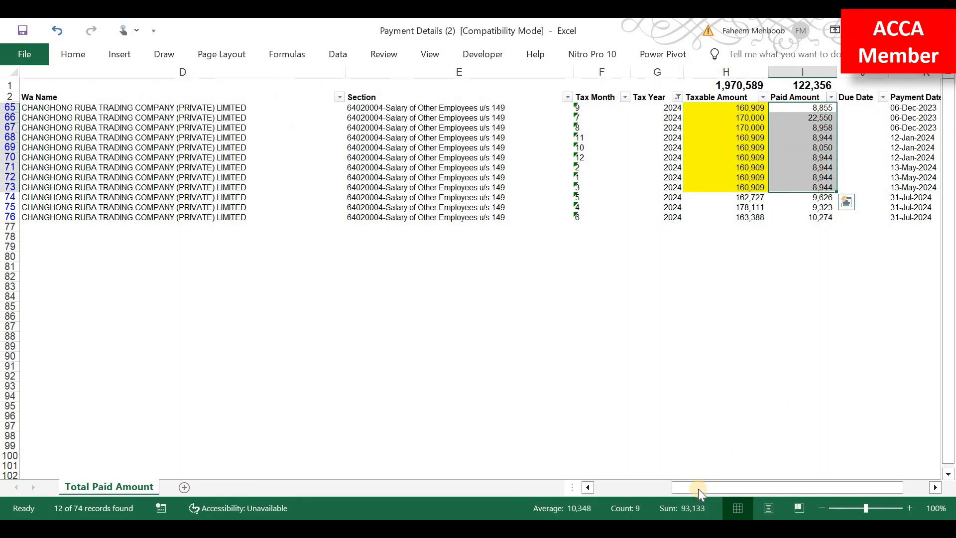
{"action": "left_click", "coordinate": [735, 380]}
{"action": "key", "text": "alt+Tab"}
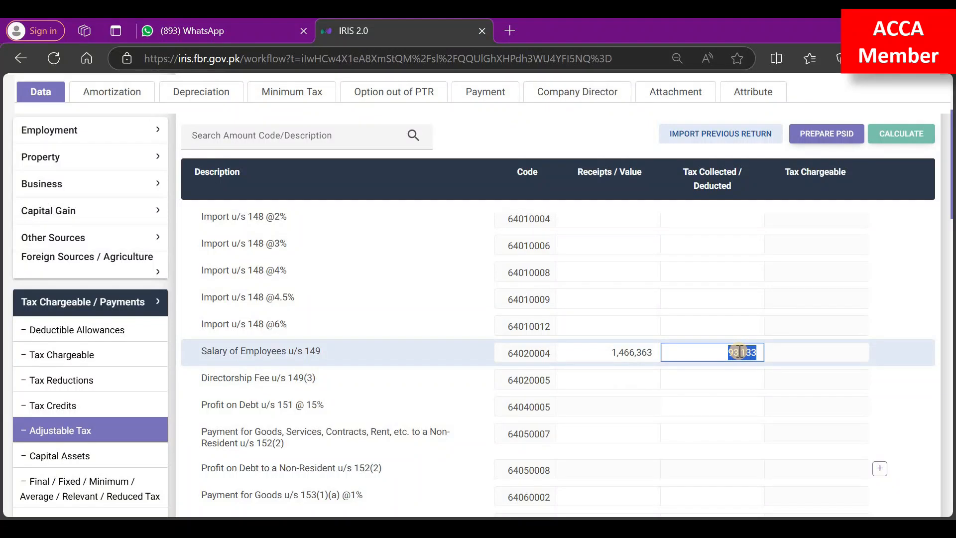
{"action": "key", "text": "alt+Tab"}
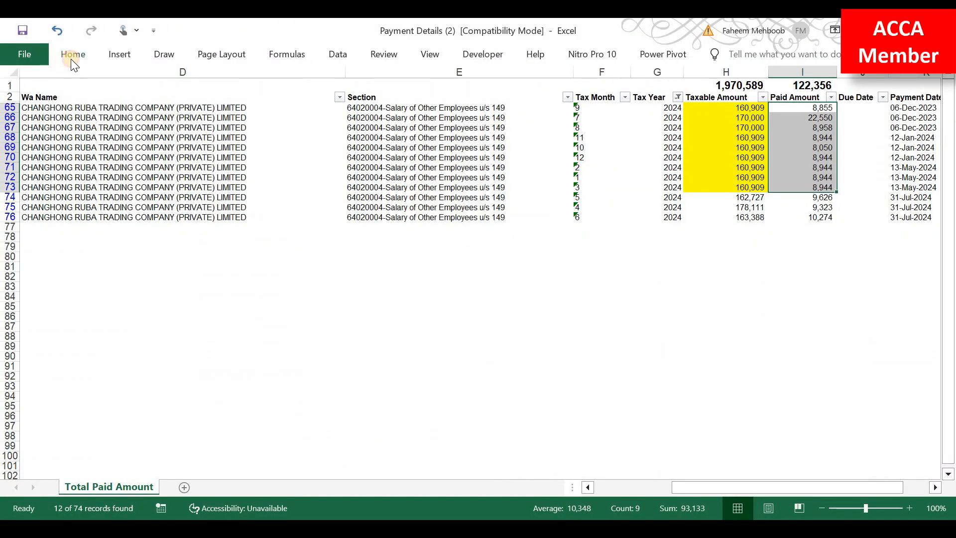
{"action": "left_click", "coordinate": [188, 106]}
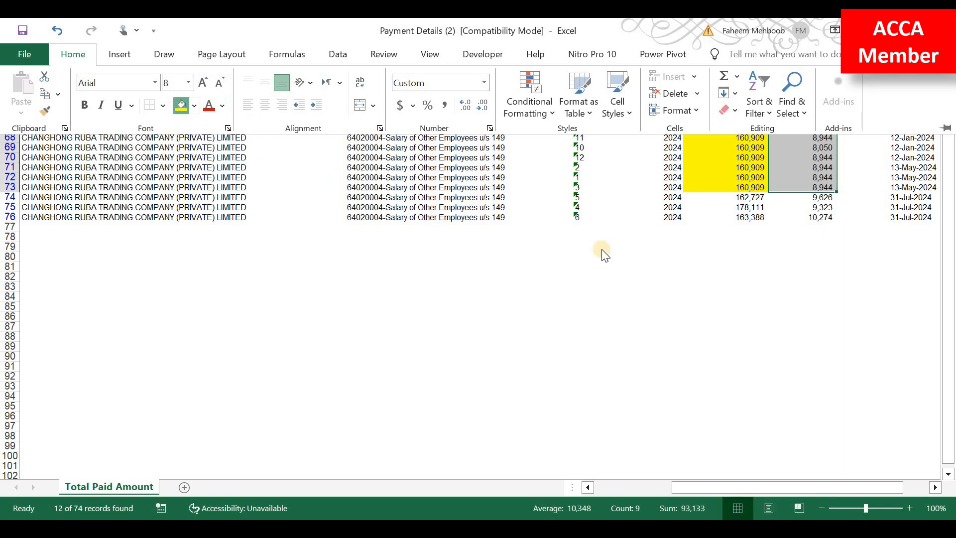
Recheck the section 149 salary receipts in IRIS, and in Excel select the Tax Year cells of rows 65 to 76
{"action": "key", "text": "alt+Tab"}
{"action": "left_click_drag", "start_coordinate": [610, 356], "coordinate": [642, 363]}
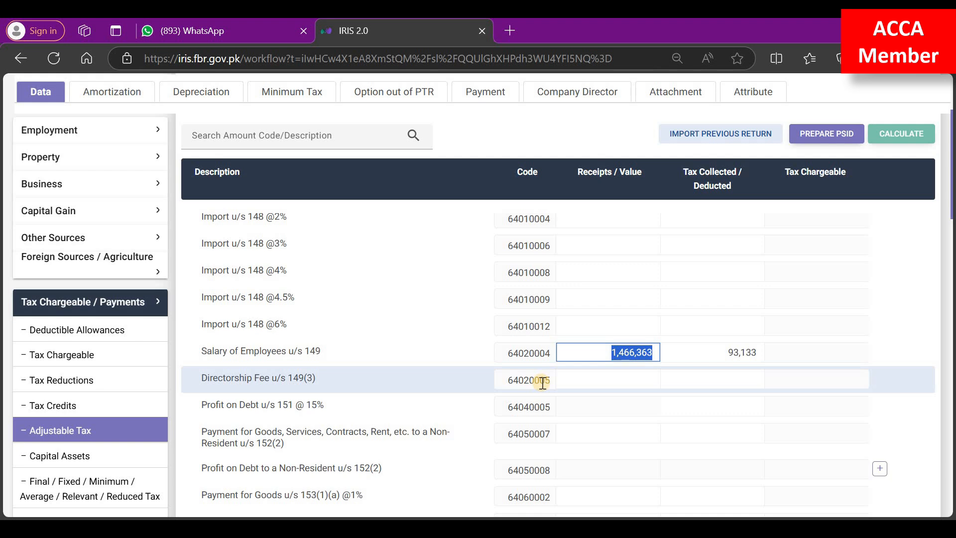
{"action": "key", "text": "alt+Tab"}
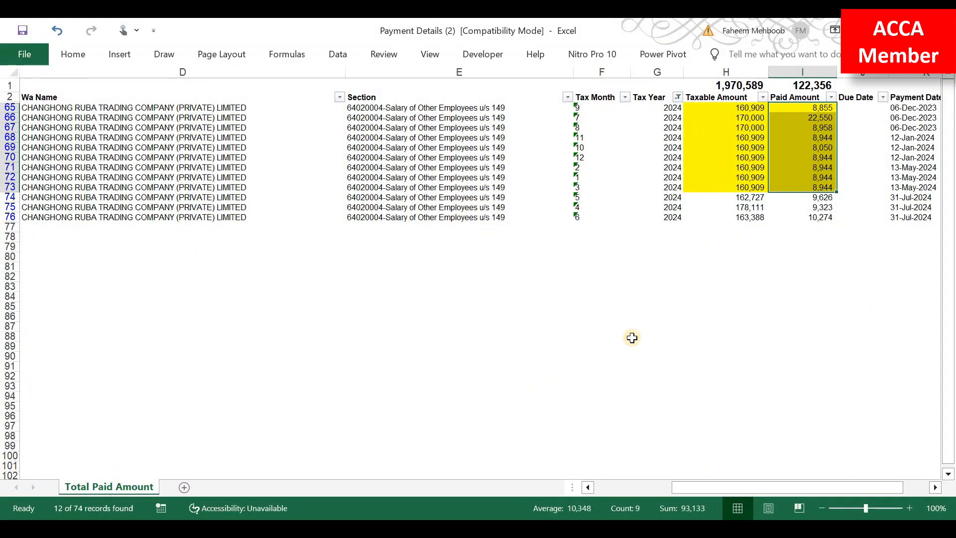
{"action": "left_click_drag", "start_coordinate": [668, 108], "coordinate": [670, 217]}
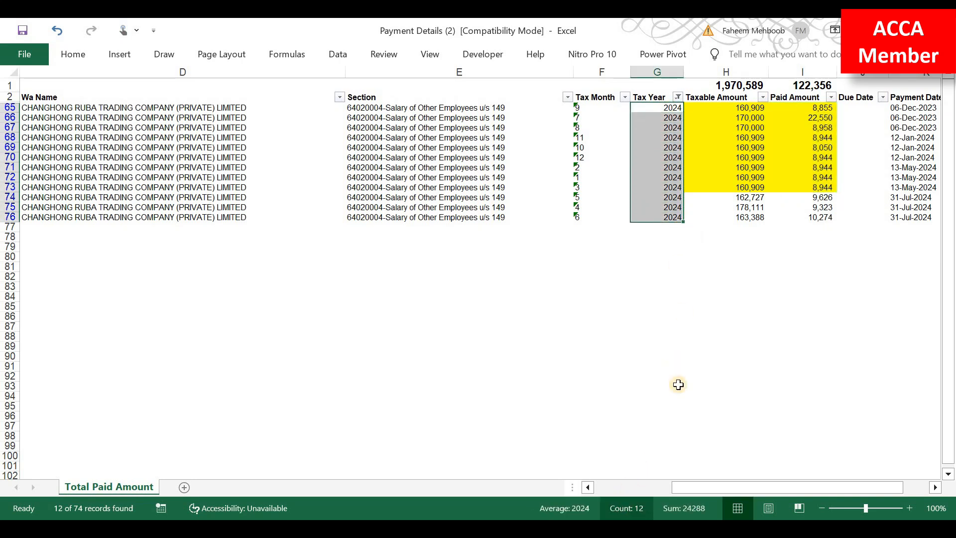
Copy the Taxable Amount total from Payment Details and paste it as a value, 1,970,589, into the Gross Basic salary cell of the Computation sheet
{"action": "left_click", "coordinate": [736, 87]}
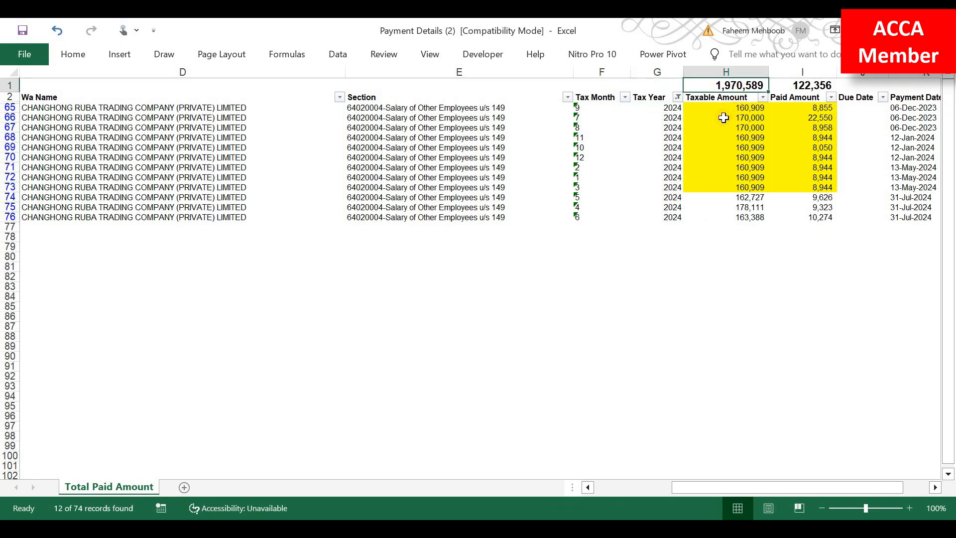
{"action": "key", "text": "ctrl+c"}
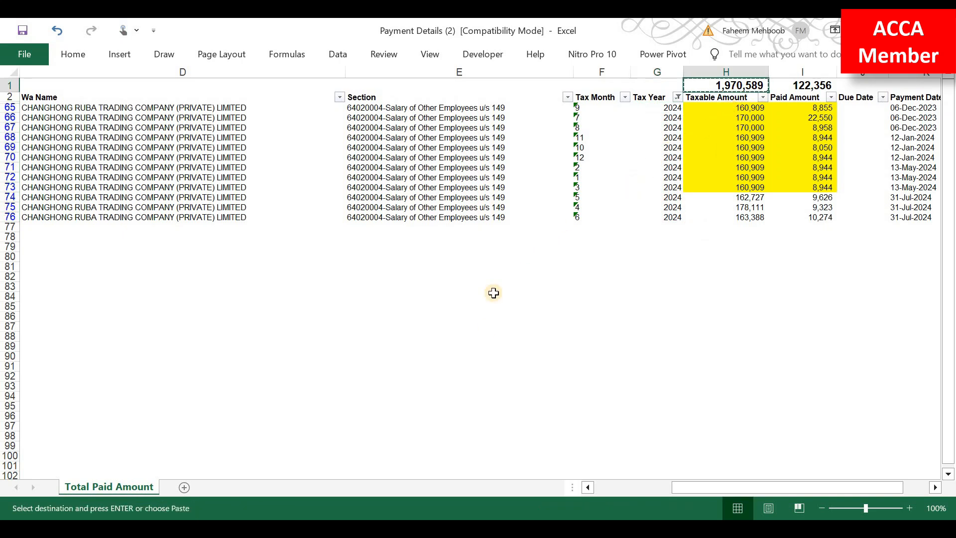
{"action": "key", "text": "alt+Tab"}
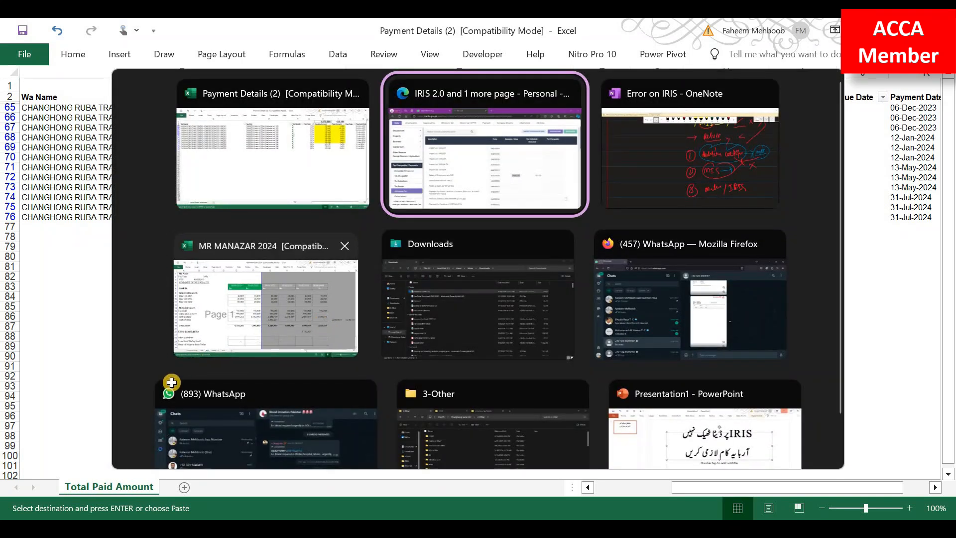
{"action": "left_click", "coordinate": [324, 321]}
{"action": "left_click", "coordinate": [93, 486]}
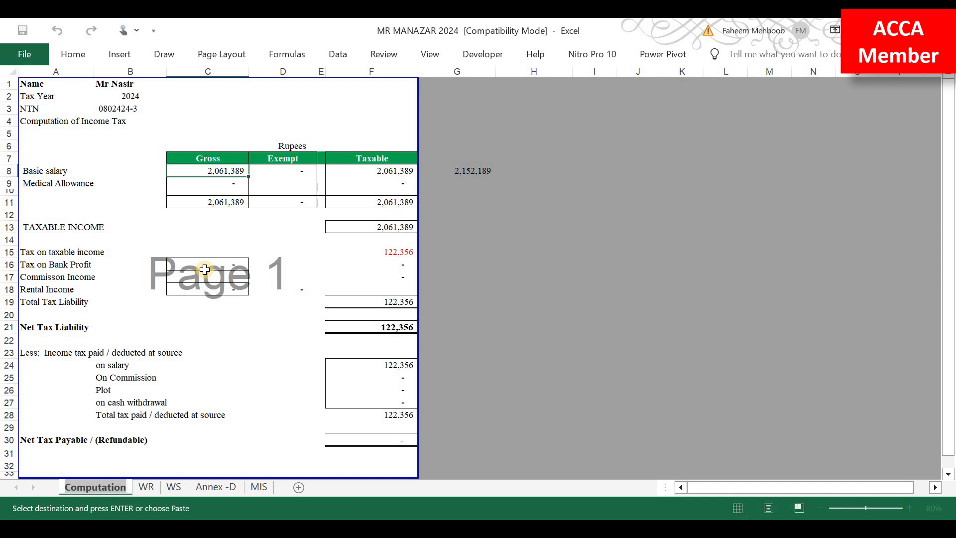
{"action": "key", "text": "Escape"}
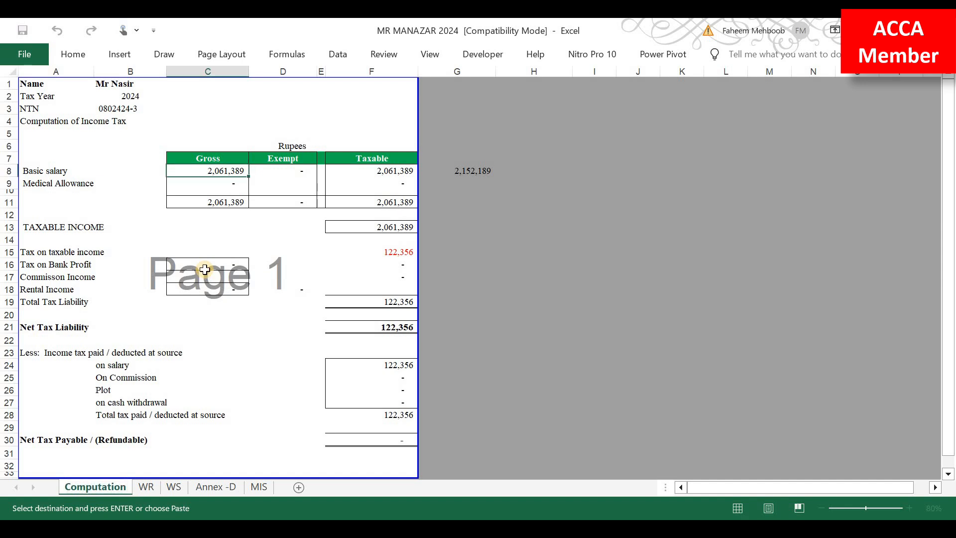
{"action": "key", "text": "alt+Tab"}
{"action": "key", "text": "alt+Tab"}
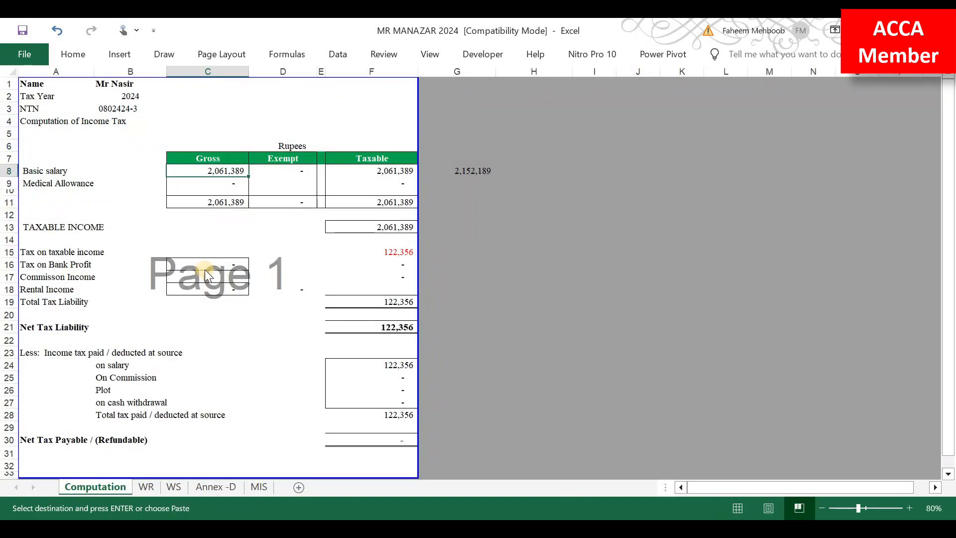
{"action": "key", "text": "ctrl+alt+v"}
{"action": "key", "text": "v"}
{"action": "key", "text": "Return"}
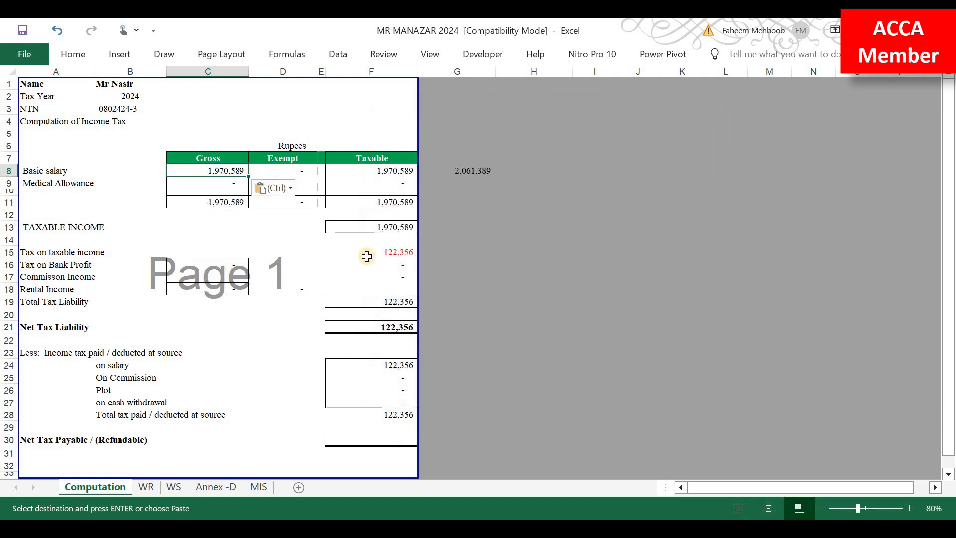
Compare the Tax on taxable income cell in the Computation sheet with the Paid Amount total in Payment Details
{"action": "left_click", "coordinate": [385, 252]}
{"action": "key", "text": "alt+Tab"}
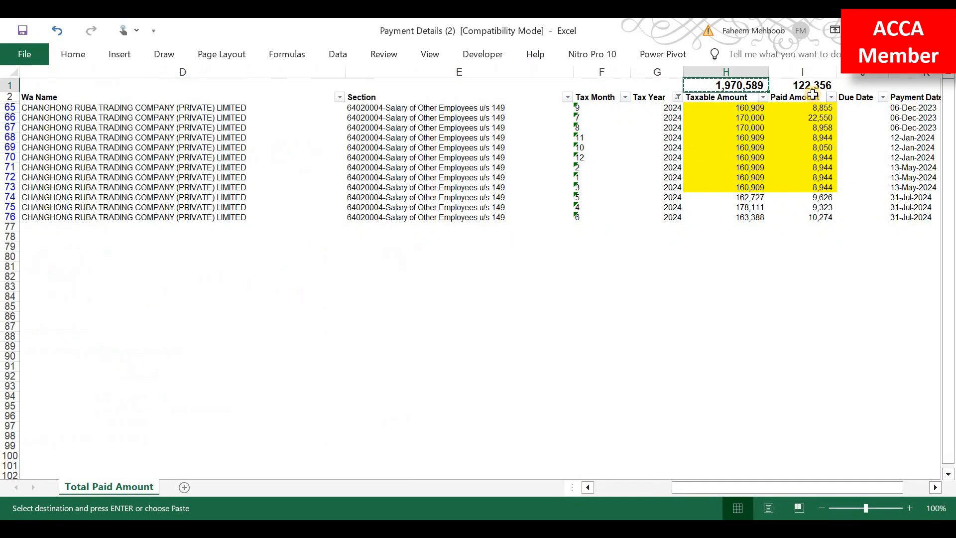
{"action": "key", "text": "alt+Tab"}
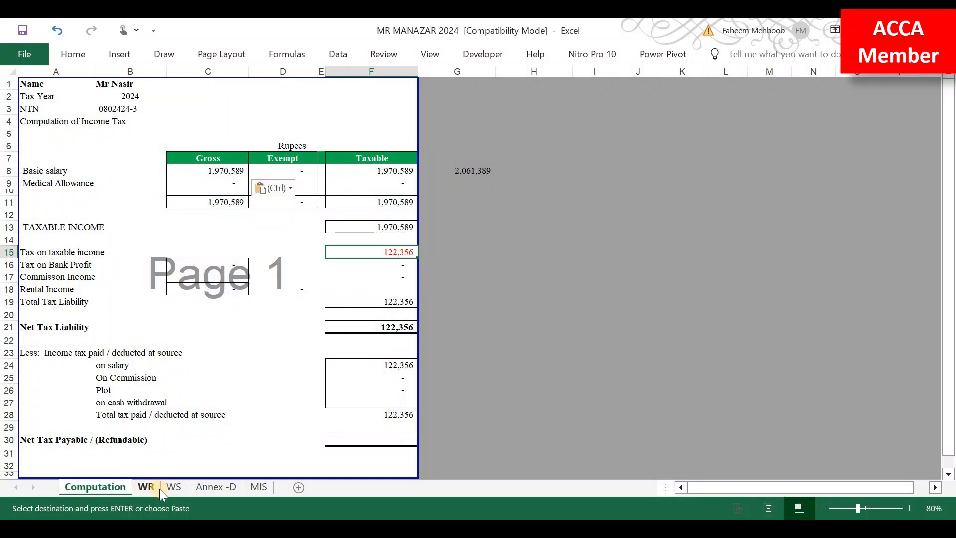
Show the WS sheet and review the net wealth summary down to the NET WEALTH row
{"action": "left_click", "coordinate": [154, 487]}
{"action": "left_click", "coordinate": [174, 487]}
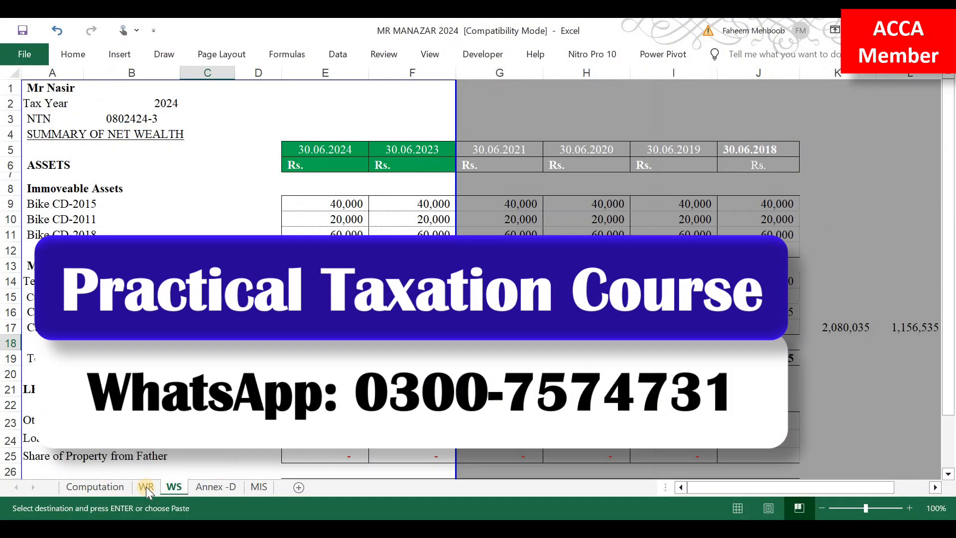
{"action": "scroll", "coordinate": [236, 383], "scroll_direction": "down", "scroll_amount": 4}
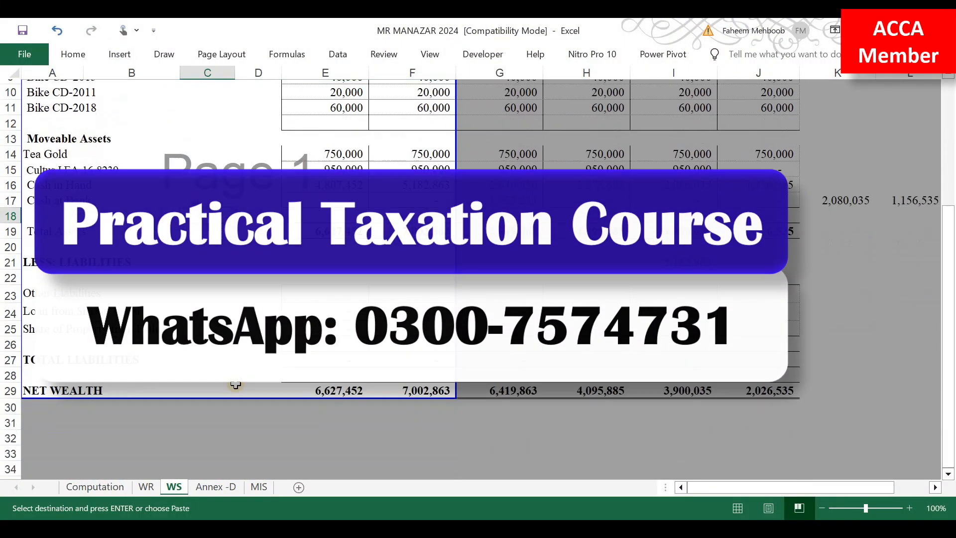
{"action": "scroll", "coordinate": [236, 383], "scroll_direction": "up", "scroll_amount": 4}
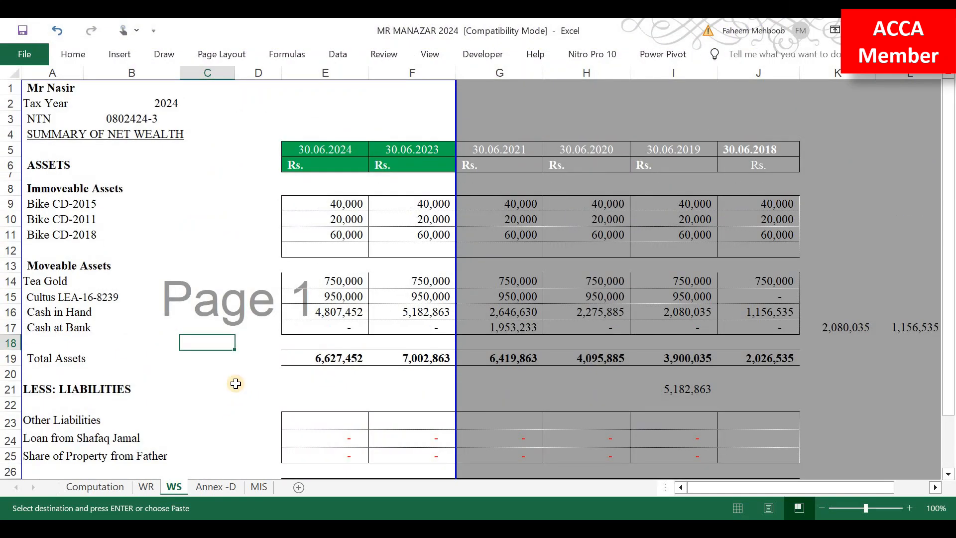
Switch to the IRIS return and recheck the receipts and tax deducted for Salary of Employees u/s 149
{"action": "key", "text": "alt+Tab"}
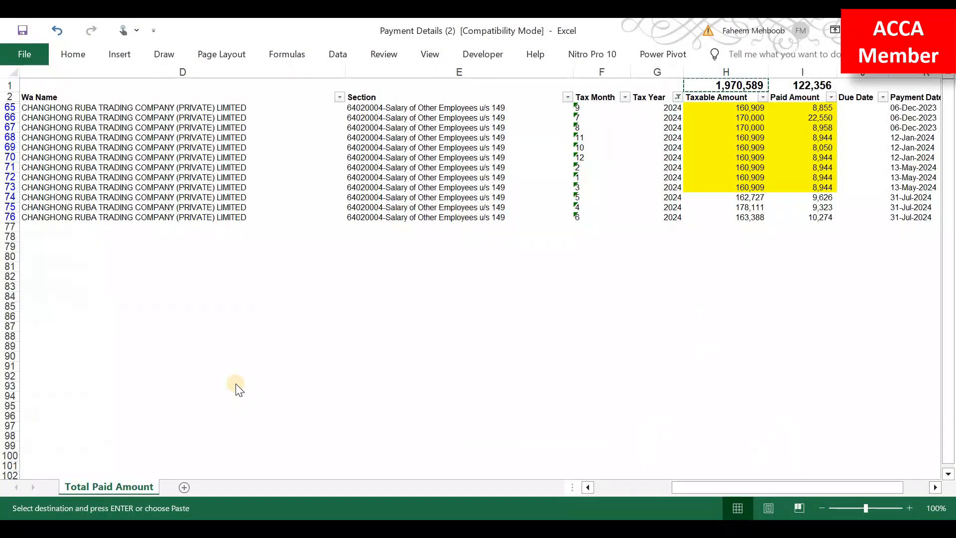
{"action": "key", "text": "alt+Tab"}
{"action": "key", "text": "alt+Tab"}
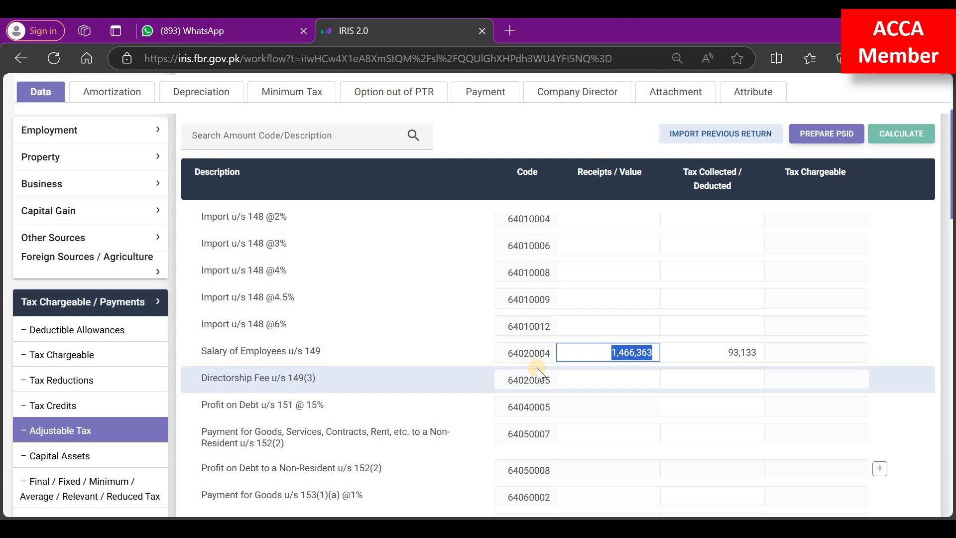
In the Error on IRIS OneNote page, handwrite an underlined "Month" with a second word below item 3 in red, add two arrows and circle both words
{"action": "key", "text": "alt+Tab"}
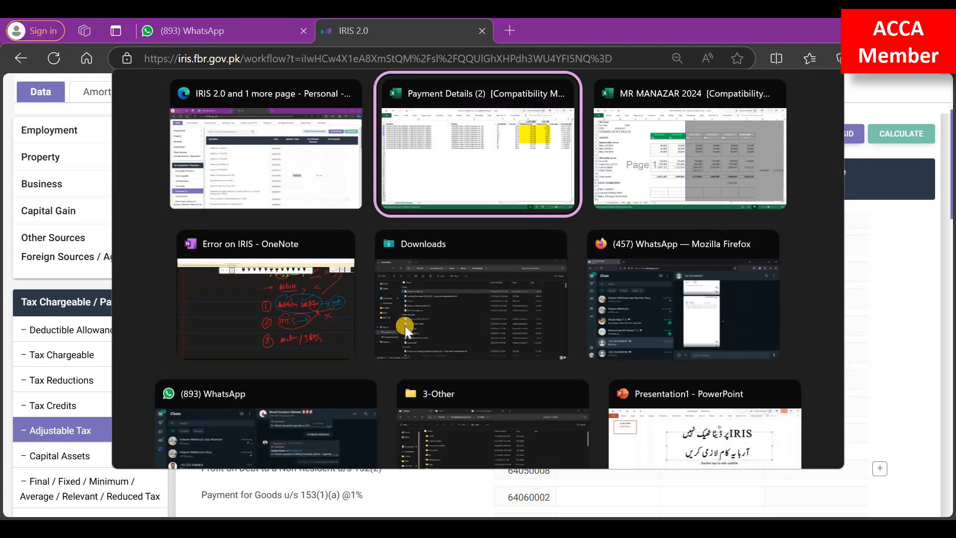
{"action": "left_click", "coordinate": [321, 309]}
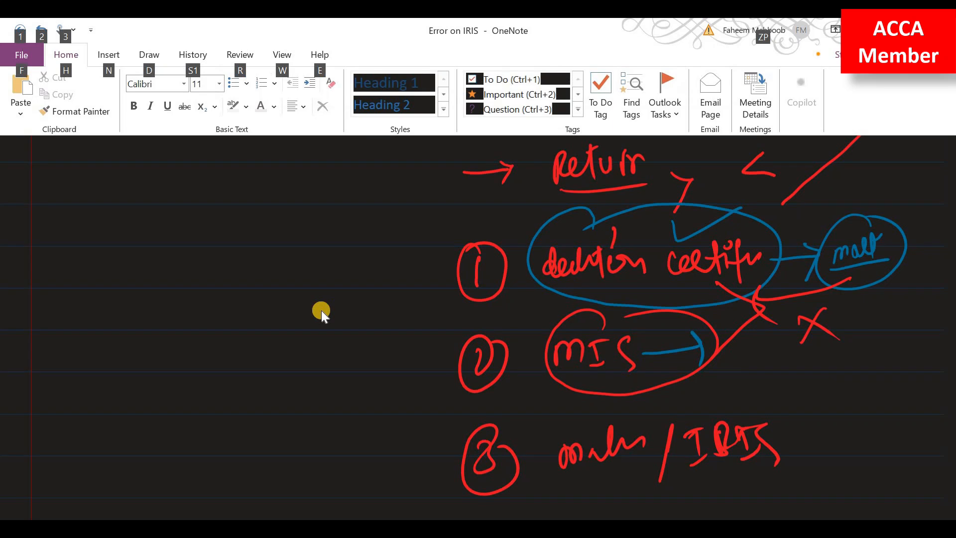
{"action": "scroll", "coordinate": [557, 238], "scroll_direction": "down", "scroll_amount": 3}
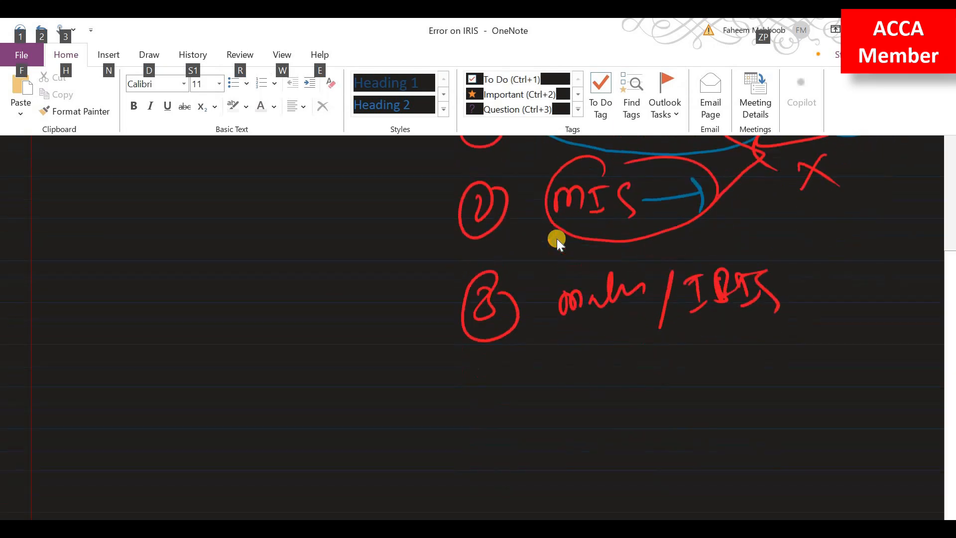
{"action": "left_click_drag", "start_coordinate": [531, 372], "coordinate": [550, 391]}
{"action": "mouse_move", "coordinate": [558, 376]}
{"action": "left_mouse_down"}
{"action": "mouse_move", "coordinate": [562, 387]}
{"action": "mouse_move", "coordinate": [579, 382]}
{"action": "mouse_move", "coordinate": [581, 395]}
{"action": "left_mouse_up"}
{"action": "left_click_drag", "start_coordinate": [575, 366], "coordinate": [608, 367]}
{"action": "left_click_drag", "start_coordinate": [512, 408], "coordinate": [619, 393]}
{"action": "mouse_move", "coordinate": [452, 413]}
{"action": "left_mouse_down"}
{"action": "mouse_move", "coordinate": [493, 406]}
{"action": "mouse_move", "coordinate": [494, 426]}
{"action": "left_mouse_up"}
{"action": "mouse_move", "coordinate": [453, 471]}
{"action": "left_mouse_down"}
{"action": "mouse_move", "coordinate": [490, 464]}
{"action": "mouse_move", "coordinate": [489, 480]}
{"action": "left_mouse_up"}
{"action": "left_click_drag", "start_coordinate": [535, 431], "coordinate": [534, 458]}
{"action": "mouse_move", "coordinate": [533, 438]}
{"action": "left_mouse_down"}
{"action": "mouse_move", "coordinate": [547, 453]}
{"action": "mouse_move", "coordinate": [576, 442]}
{"action": "mouse_move", "coordinate": [608, 447]}
{"action": "left_mouse_up"}
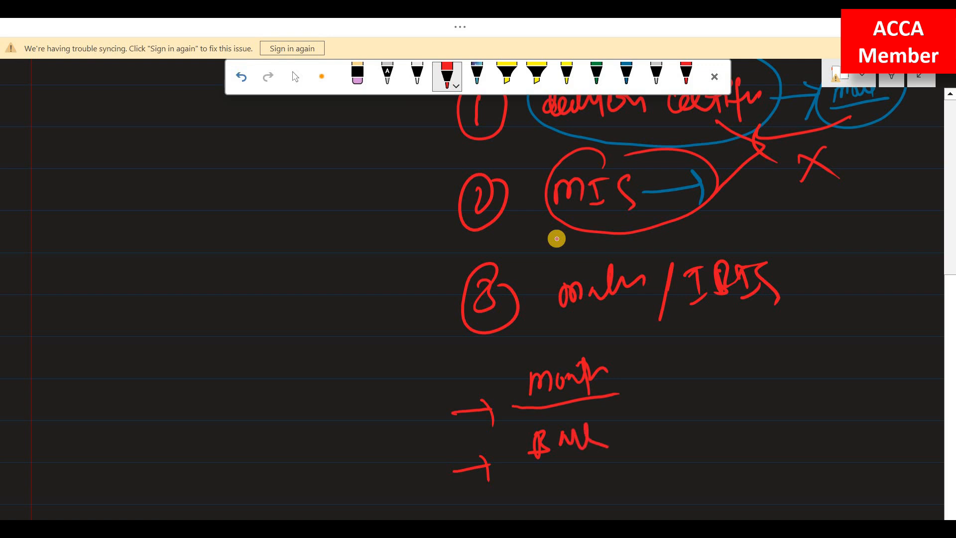
{"action": "mouse_move", "coordinate": [619, 367]}
{"action": "left_mouse_down"}
{"action": "mouse_move", "coordinate": [581, 339]}
{"action": "mouse_move", "coordinate": [628, 368]}
{"action": "mouse_move", "coordinate": [572, 355]}
{"action": "left_mouse_up"}
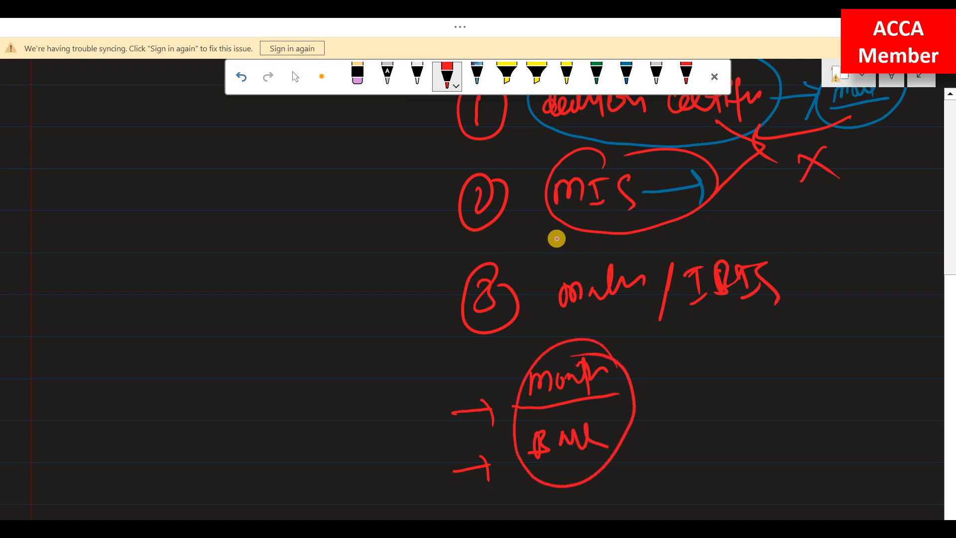
In yellow ink, circle the lower word, draw an arrow from it and handwrite an underlined "3R Pm" beside it
{"action": "left_click", "coordinate": [566, 76]}
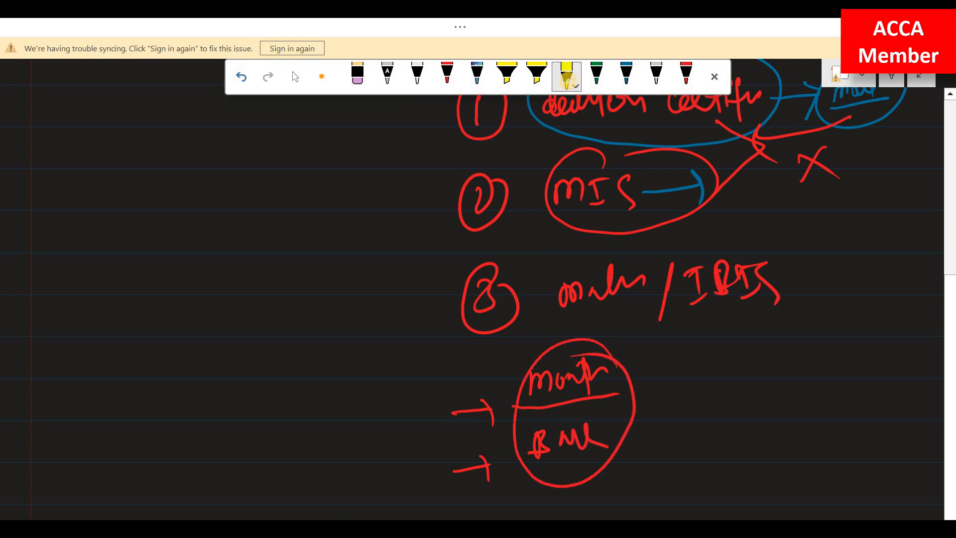
{"action": "mouse_move", "coordinate": [572, 412]}
{"action": "left_mouse_down"}
{"action": "mouse_move", "coordinate": [558, 480]}
{"action": "mouse_move", "coordinate": [572, 410]}
{"action": "mouse_move", "coordinate": [680, 409]}
{"action": "mouse_move", "coordinate": [677, 441]}
{"action": "left_mouse_up"}
{"action": "mouse_move", "coordinate": [702, 397]}
{"action": "left_mouse_down"}
{"action": "mouse_move", "coordinate": [713, 406]}
{"action": "mouse_move", "coordinate": [705, 420]}
{"action": "mouse_move", "coordinate": [748, 414]}
{"action": "left_mouse_up"}
{"action": "left_click_drag", "start_coordinate": [698, 431], "coordinate": [753, 419]}
{"action": "mouse_move", "coordinate": [780, 390]}
{"action": "left_mouse_down"}
{"action": "mouse_move", "coordinate": [791, 401]}
{"action": "mouse_move", "coordinate": [812, 396]}
{"action": "left_mouse_up"}
{"action": "left_click_drag", "start_coordinate": [769, 425], "coordinate": [800, 419]}
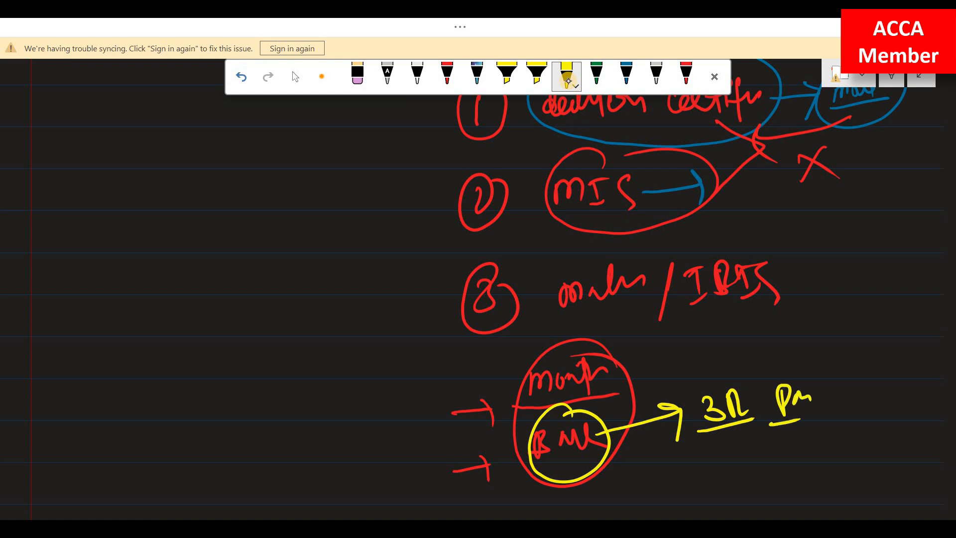
Compare the section 149 salary receipts in IRIS with the 2024 rows of the Payment Details workbook
{"action": "key", "text": "alt+Tab"}
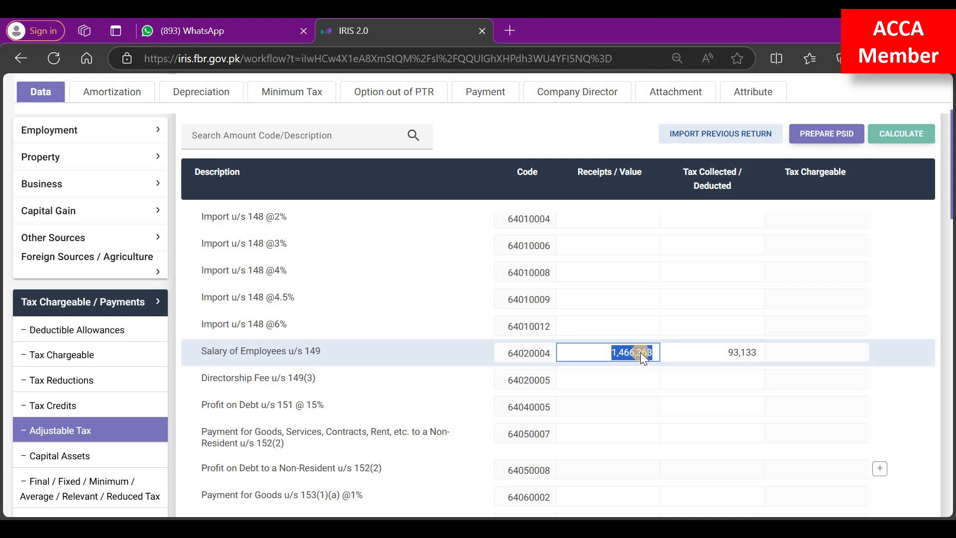
{"action": "key", "text": "alt+Tab"}
{"action": "key", "text": "alt+Tab"}
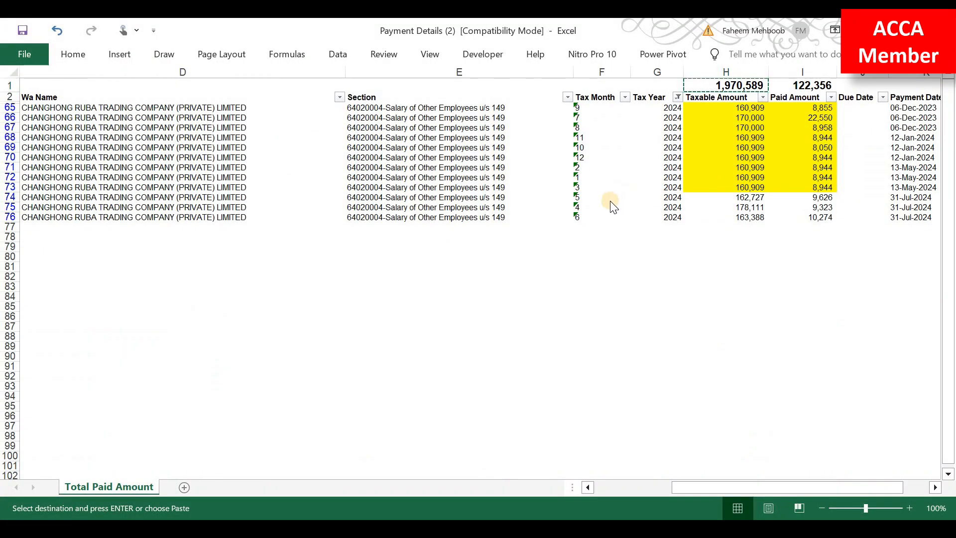
{"action": "key", "text": "alt+Tab"}
Back in the OneNote page, handwrite a yellow ">" sign and "FBR" below the existing notes, and circle "FBR"
{"action": "key", "text": "alt+Tab"}
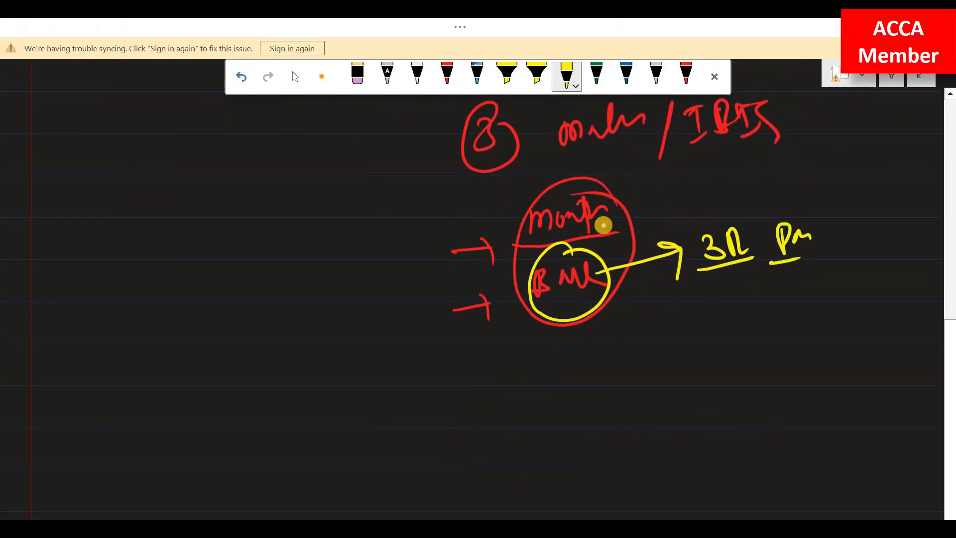
{"action": "left_click_drag", "start_coordinate": [539, 373], "coordinate": [541, 434]}
{"action": "mouse_move", "coordinate": [620, 366]}
{"action": "left_mouse_down"}
{"action": "mouse_move", "coordinate": [617, 400]}
{"action": "mouse_move", "coordinate": [626, 361]}
{"action": "left_mouse_up"}
{"action": "left_click_drag", "start_coordinate": [613, 389], "coordinate": [641, 393]}
{"action": "mouse_move", "coordinate": [641, 366]}
{"action": "left_mouse_down"}
{"action": "mouse_move", "coordinate": [652, 381]}
{"action": "mouse_move", "coordinate": [646, 397]}
{"action": "left_mouse_up"}
{"action": "mouse_move", "coordinate": [671, 363]}
{"action": "left_mouse_down"}
{"action": "mouse_move", "coordinate": [674, 388]}
{"action": "mouse_move", "coordinate": [695, 386]}
{"action": "left_mouse_up"}
{"action": "mouse_move", "coordinate": [670, 347]}
{"action": "left_mouse_down"}
{"action": "mouse_move", "coordinate": [589, 375]}
{"action": "mouse_move", "coordinate": [677, 326]}
{"action": "left_mouse_up"}
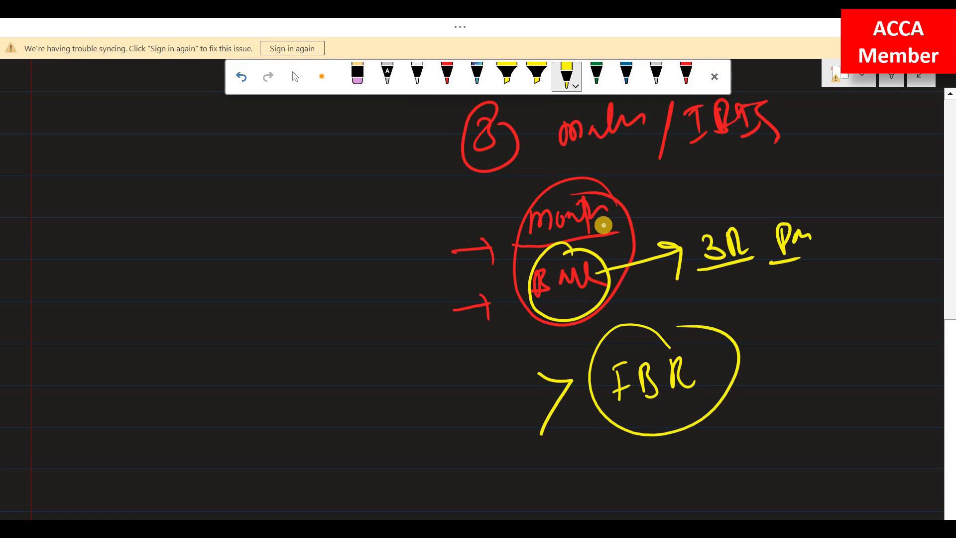
Handwrite "< 1.9m" and "< 1.4m" in yellow beside the FBR note and circle both amounts
{"action": "mouse_move", "coordinate": [801, 350]}
{"action": "left_mouse_down"}
{"action": "mouse_move", "coordinate": [789, 380]}
{"action": "mouse_move", "coordinate": [807, 382]}
{"action": "left_mouse_up"}
{"action": "mouse_move", "coordinate": [832, 347]}
{"action": "left_mouse_down"}
{"action": "mouse_move", "coordinate": [834, 382]}
{"action": "mouse_move", "coordinate": [844, 358]}
{"action": "left_mouse_up"}
{"action": "mouse_move", "coordinate": [868, 342]}
{"action": "left_mouse_down"}
{"action": "mouse_move", "coordinate": [854, 349]}
{"action": "mouse_move", "coordinate": [874, 374]}
{"action": "left_mouse_up"}
{"action": "mouse_move", "coordinate": [879, 352]}
{"action": "left_mouse_down"}
{"action": "mouse_move", "coordinate": [884, 343]}
{"action": "mouse_move", "coordinate": [909, 351]}
{"action": "left_mouse_up"}
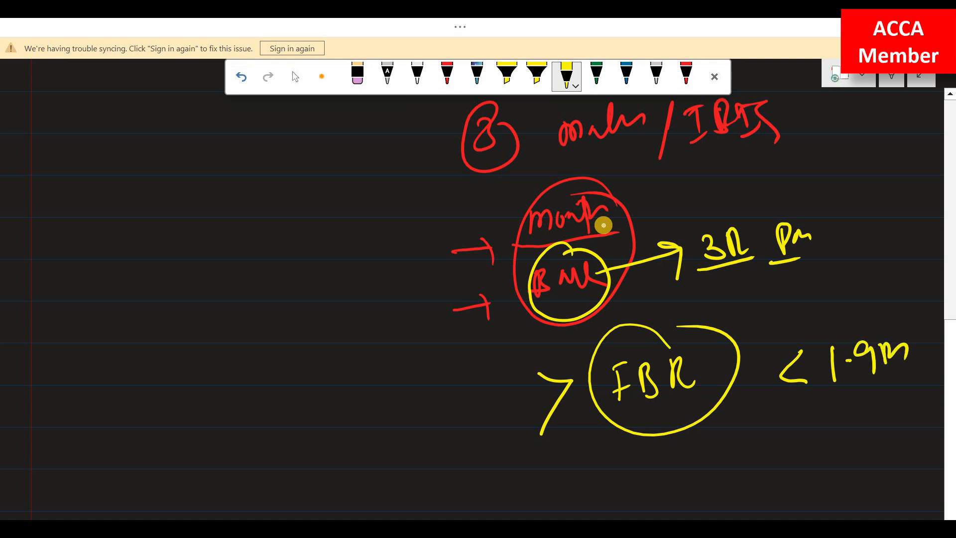
{"action": "mouse_move", "coordinate": [804, 405]}
{"action": "left_mouse_down"}
{"action": "mouse_move", "coordinate": [782, 427]}
{"action": "mouse_move", "coordinate": [816, 433]}
{"action": "left_mouse_up"}
{"action": "left_click", "coordinate": [843, 416]}
{"action": "mouse_move", "coordinate": [833, 405]}
{"action": "left_mouse_down"}
{"action": "mouse_move", "coordinate": [838, 427]}
{"action": "mouse_move", "coordinate": [872, 421]}
{"action": "left_mouse_up"}
{"action": "mouse_move", "coordinate": [867, 407]}
{"action": "left_mouse_down"}
{"action": "mouse_move", "coordinate": [866, 430]}
{"action": "mouse_move", "coordinate": [903, 413]}
{"action": "left_mouse_up"}
{"action": "mouse_move", "coordinate": [858, 326]}
{"action": "left_mouse_down"}
{"action": "mouse_move", "coordinate": [816, 378]}
{"action": "mouse_move", "coordinate": [829, 332]}
{"action": "left_mouse_up"}
{"action": "mouse_move", "coordinate": [856, 379]}
{"action": "left_mouse_down"}
{"action": "mouse_move", "coordinate": [811, 423]}
{"action": "mouse_move", "coordinate": [877, 382]}
{"action": "left_mouse_up"}
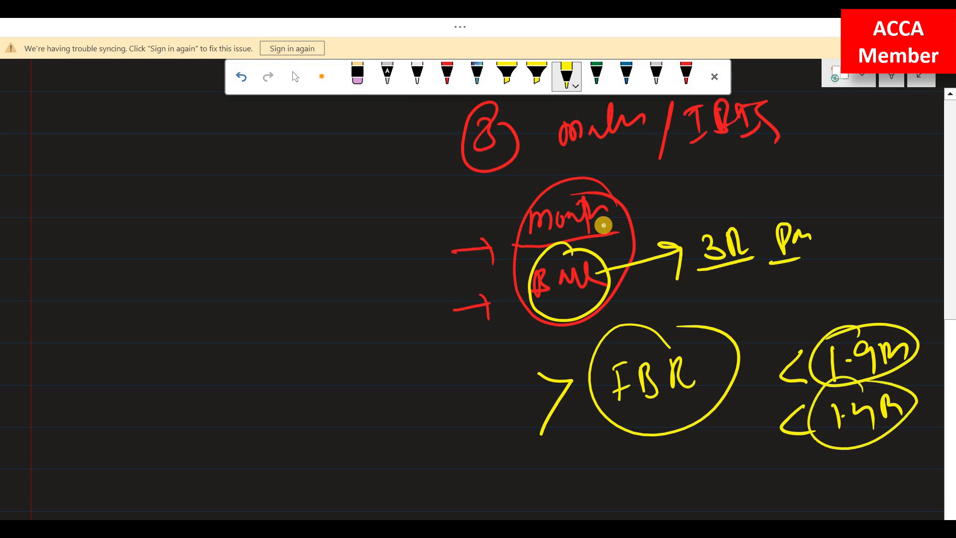
Mark the amounts with a circled yellow cross and a red cross above them, and add a red tick below FBR
{"action": "mouse_move", "coordinate": [869, 293]}
{"action": "left_mouse_down"}
{"action": "mouse_move", "coordinate": [853, 318]}
{"action": "mouse_move", "coordinate": [871, 318]}
{"action": "left_mouse_up"}
{"action": "left_click_drag", "start_coordinate": [861, 284], "coordinate": [869, 287]}
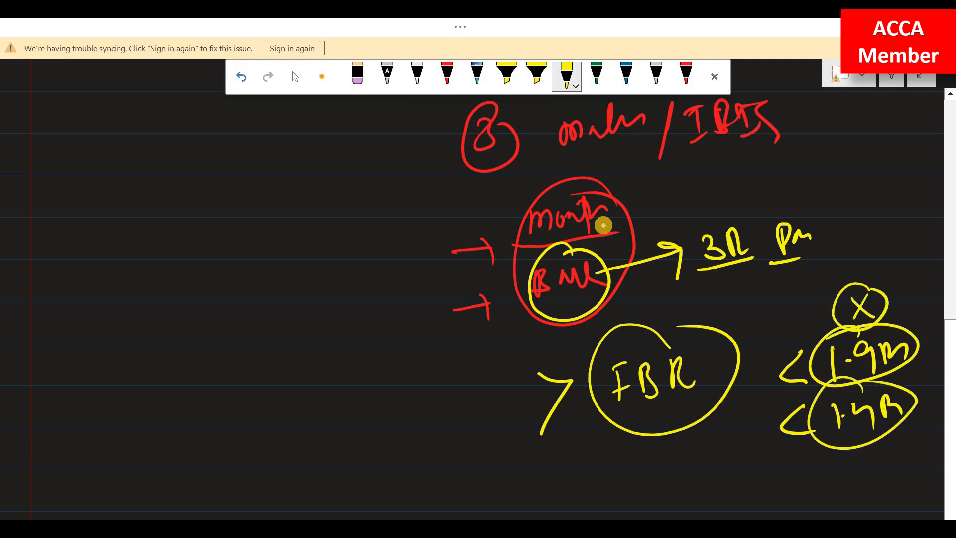
{"action": "left_click", "coordinate": [685, 73]}
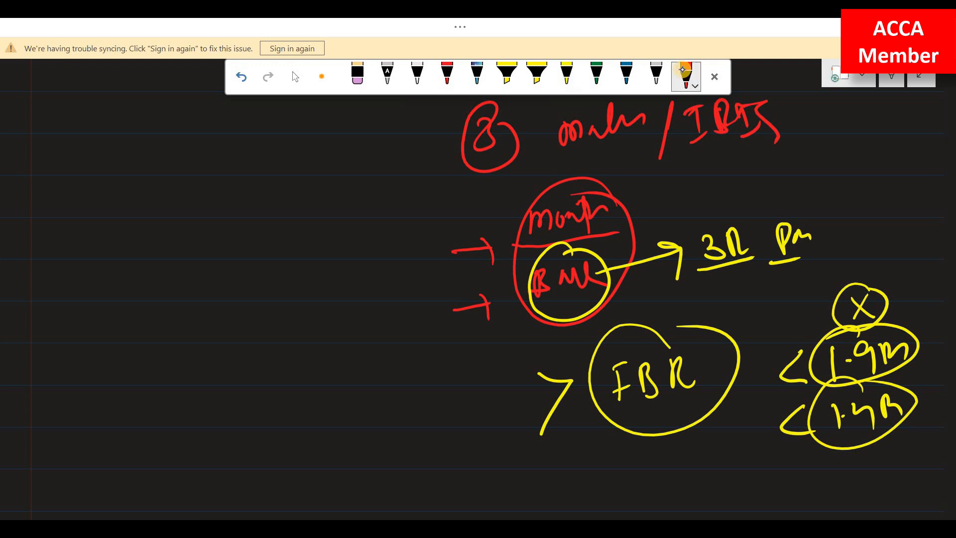
{"action": "left_click_drag", "start_coordinate": [907, 294], "coordinate": [896, 323]}
{"action": "left_click_drag", "start_coordinate": [893, 302], "coordinate": [917, 317]}
{"action": "mouse_move", "coordinate": [714, 439]}
{"action": "left_mouse_down"}
{"action": "mouse_move", "coordinate": [717, 454]}
{"action": "mouse_move", "coordinate": [752, 427]}
{"action": "left_mouse_up"}
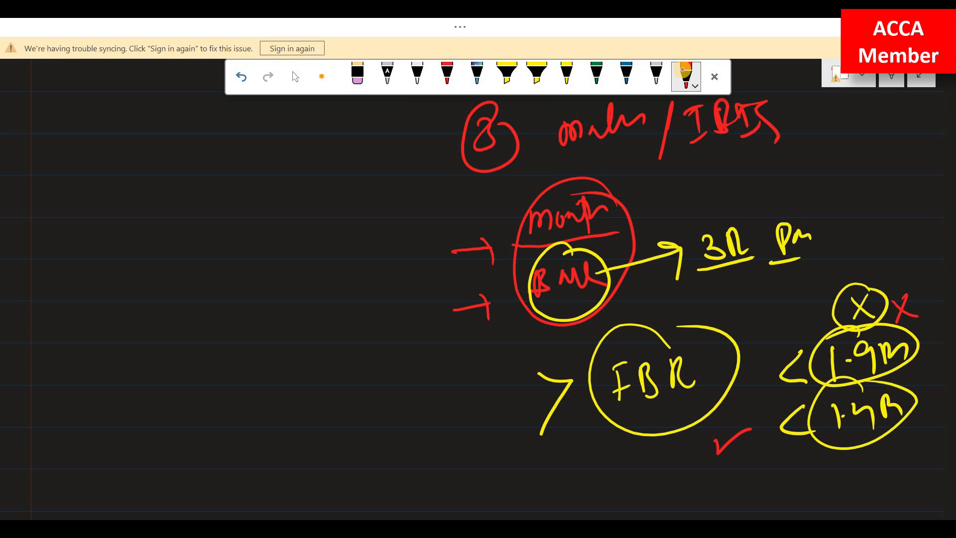
{"action": "key", "text": "alt+Tab"}
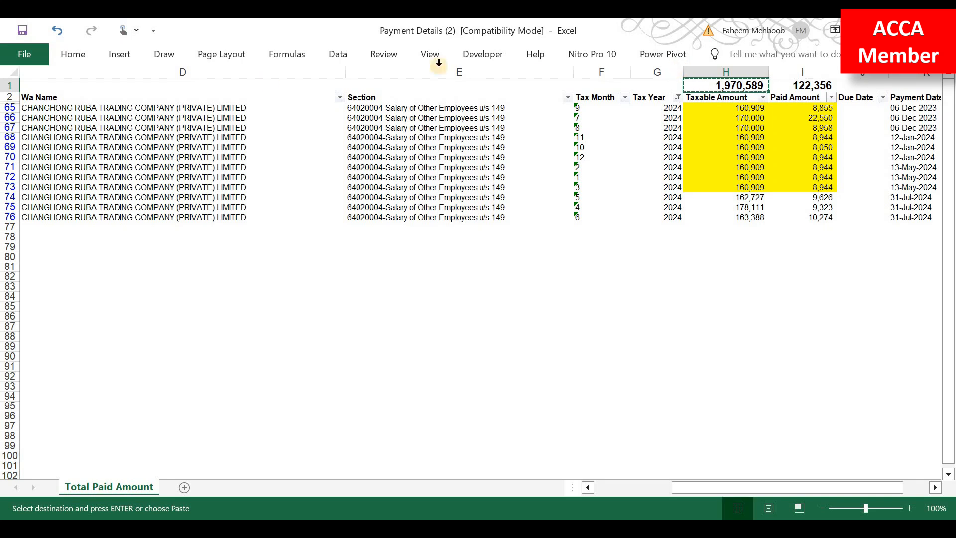
{"action": "left_click", "coordinate": [173, 55]}
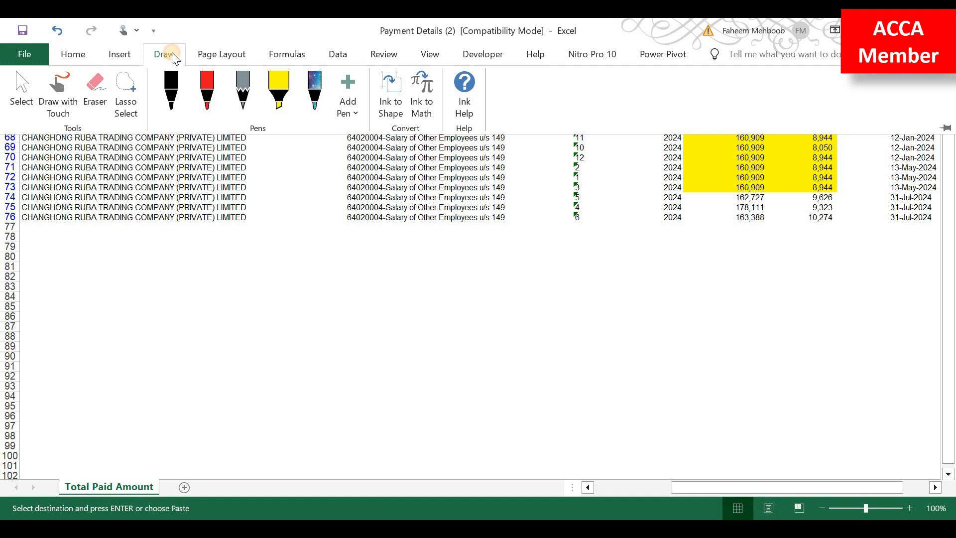
{"action": "left_click", "coordinate": [172, 52]}
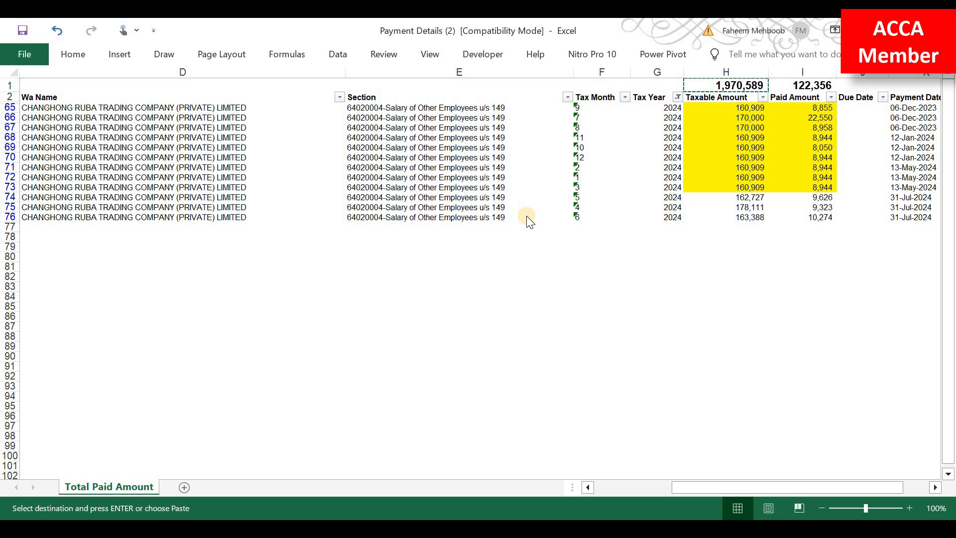
{"action": "key", "text": "alt+Tab"}
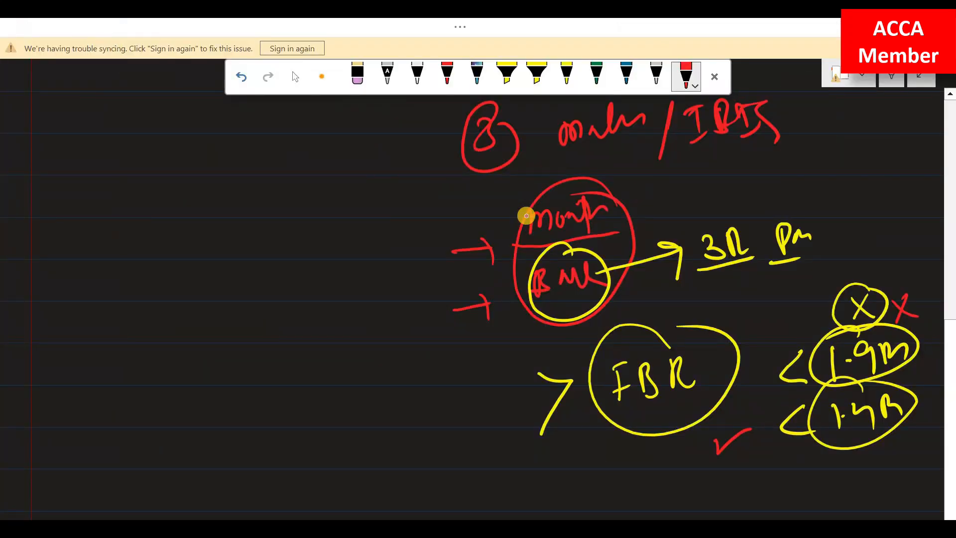
Switch to the tax computation workbook and select the cell beside Cash in Hand in the net wealth summary
{"action": "key", "text": "alt+Tab"}
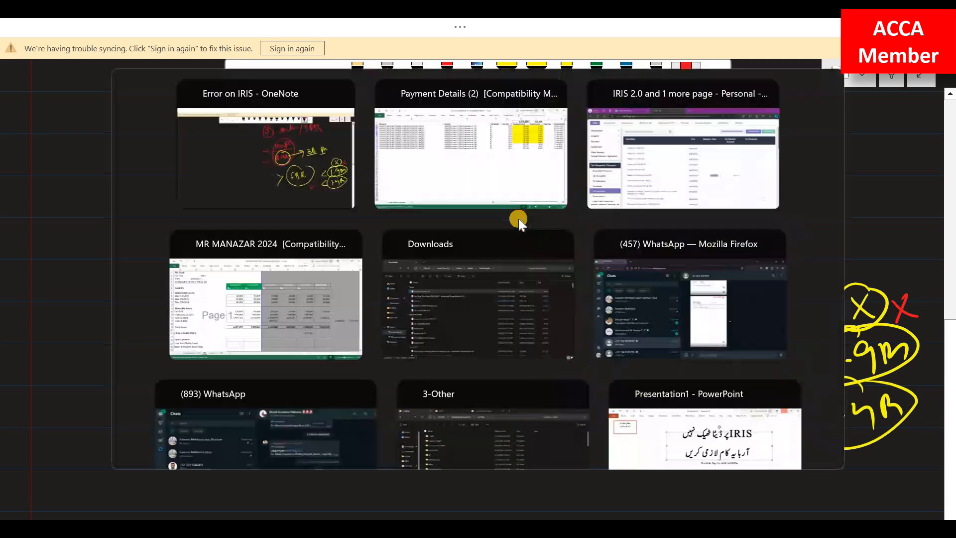
{"action": "left_click", "coordinate": [291, 295]}
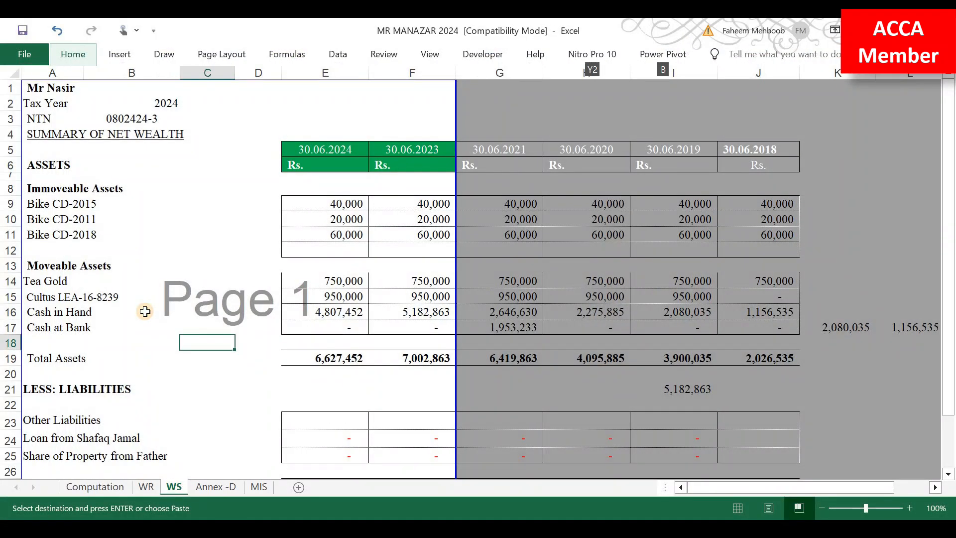
{"action": "left_click", "coordinate": [145, 311]}
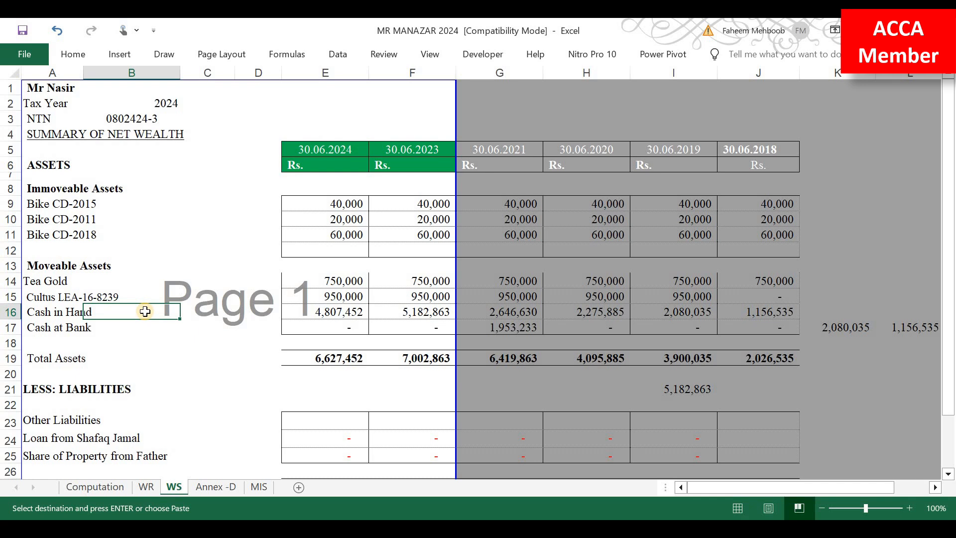